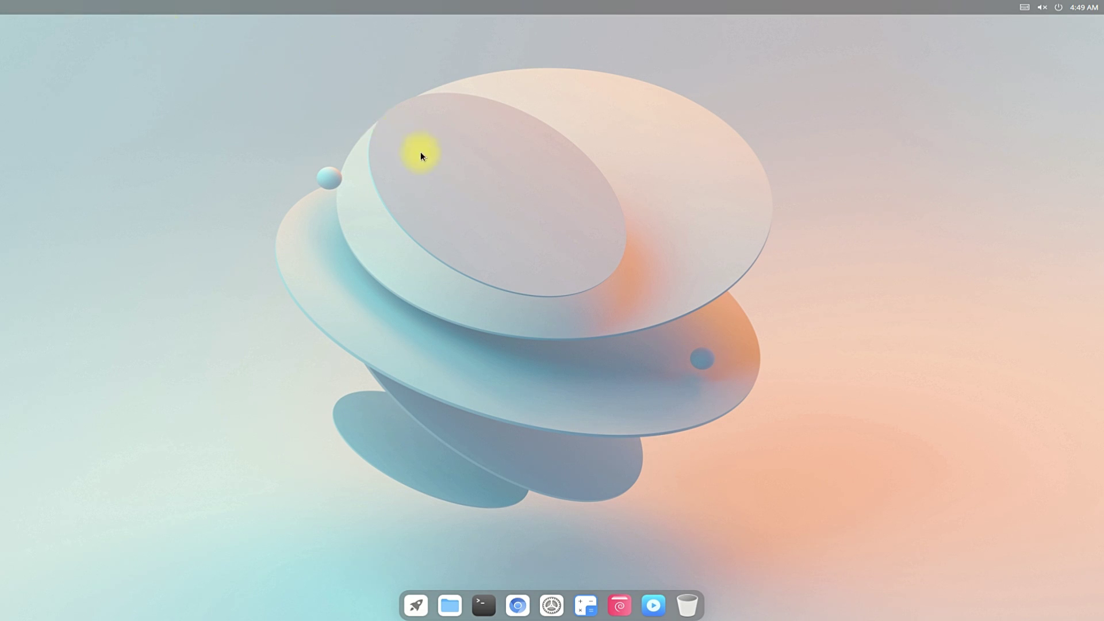
- Open a terminal and run sudo apt update, confirming the administrator password
click(483, 604)
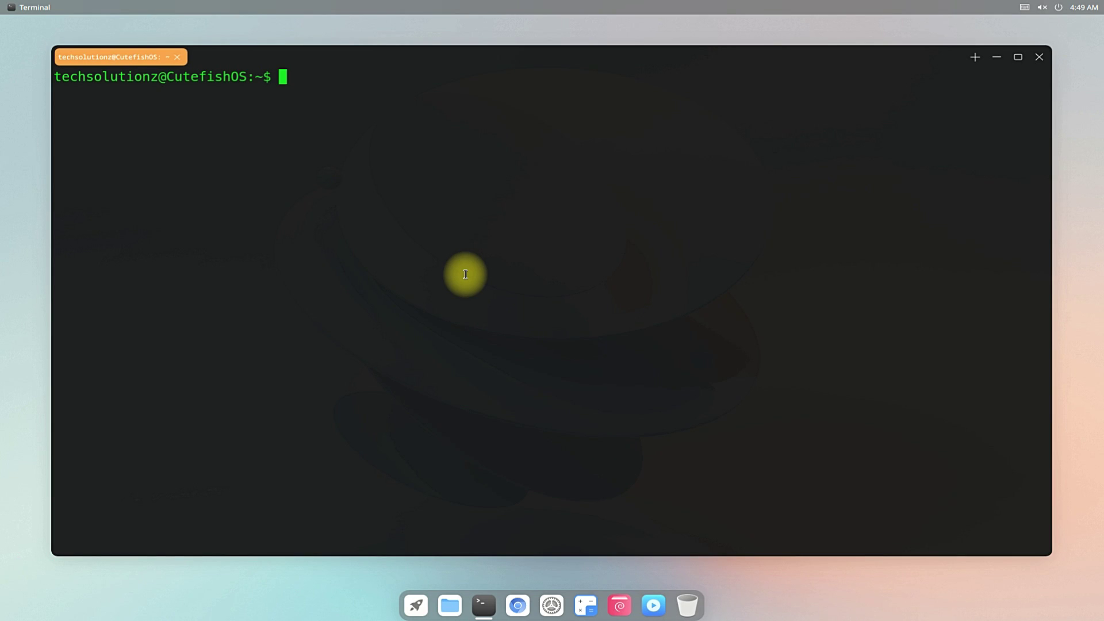
text(sudo )
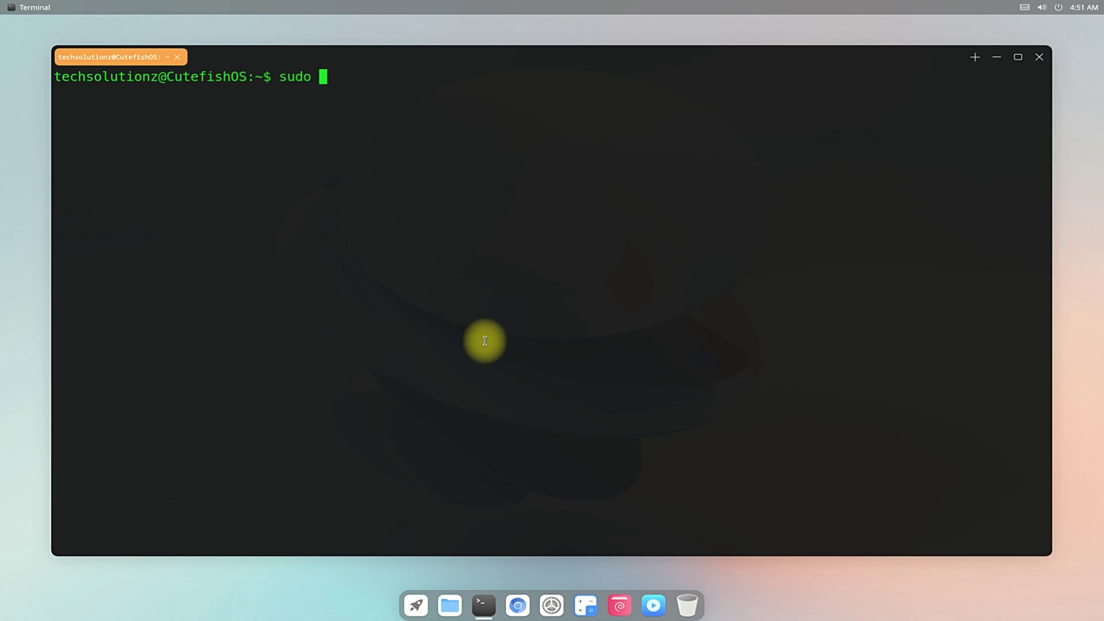
text(apt update)
key(Return)
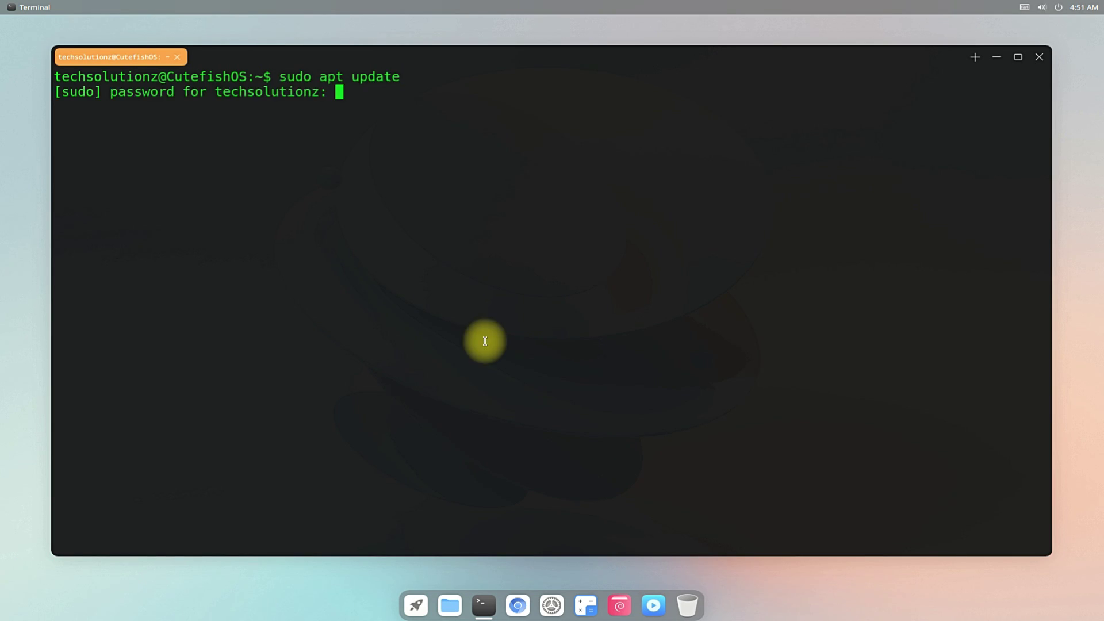
key(Return)
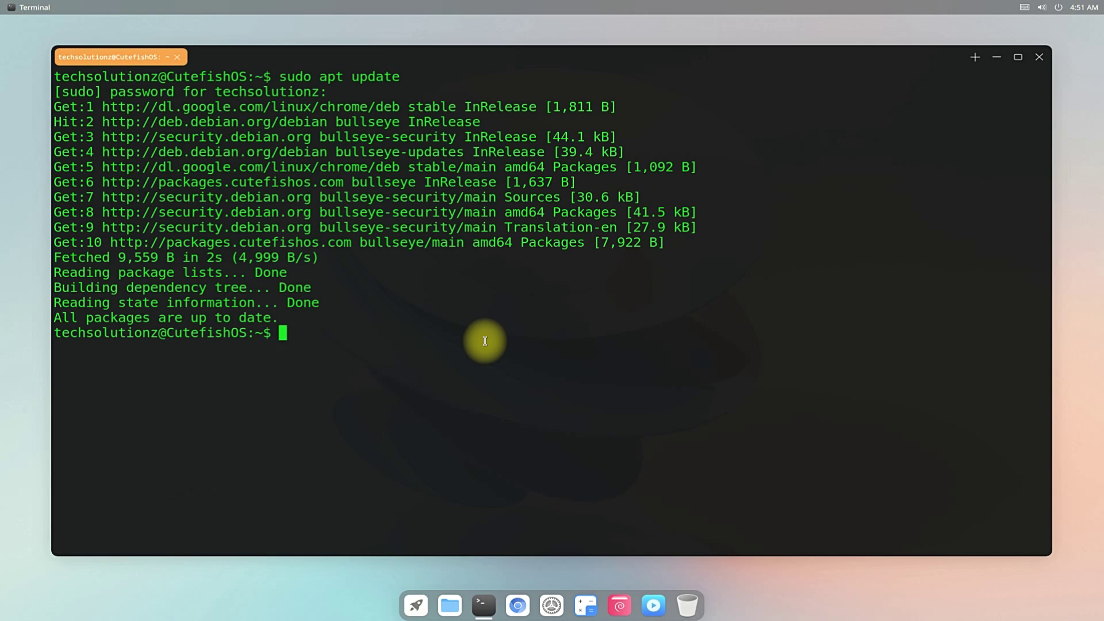
- Clear the screen and install apt-transport-https with sudo apt install
text(clear)
key(Return)
text(sudo)
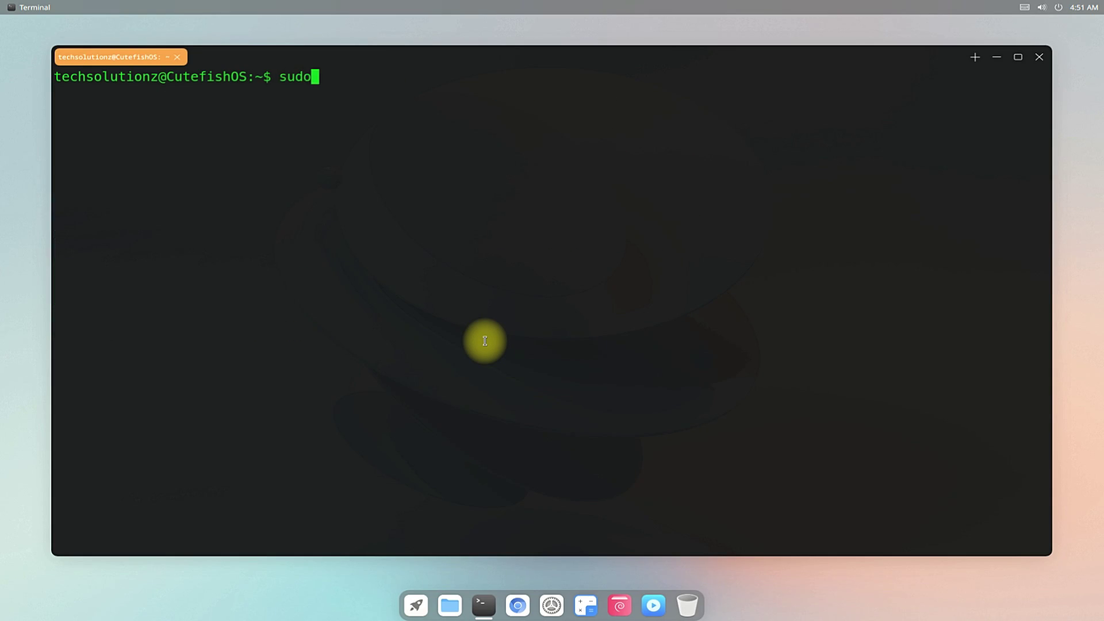
text( apt install apt-tra)
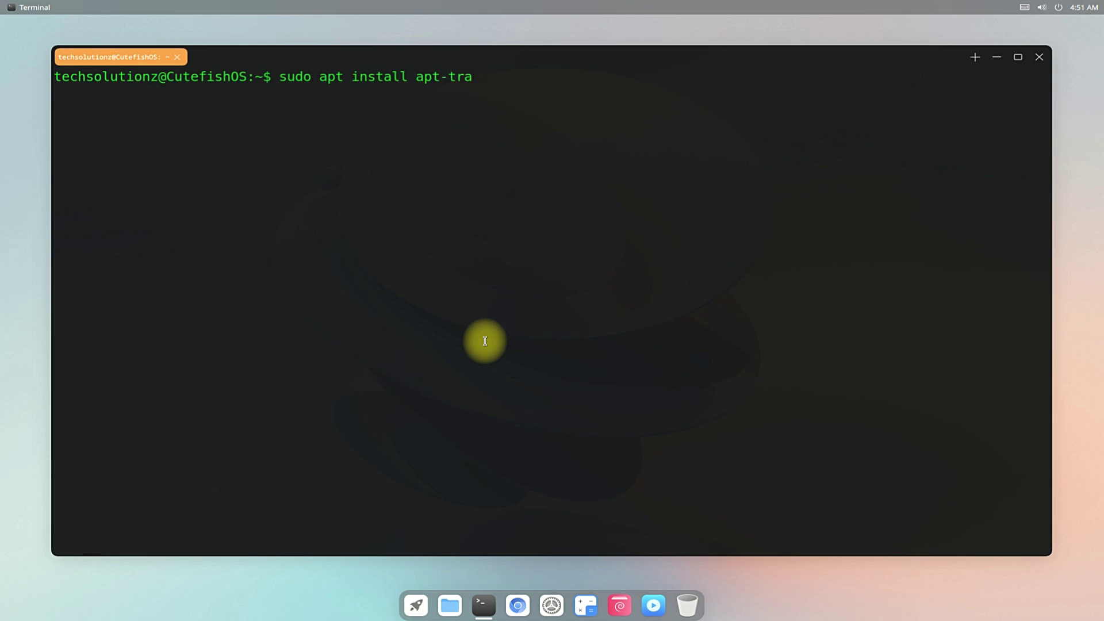
text(nsport-https)
key(Return)
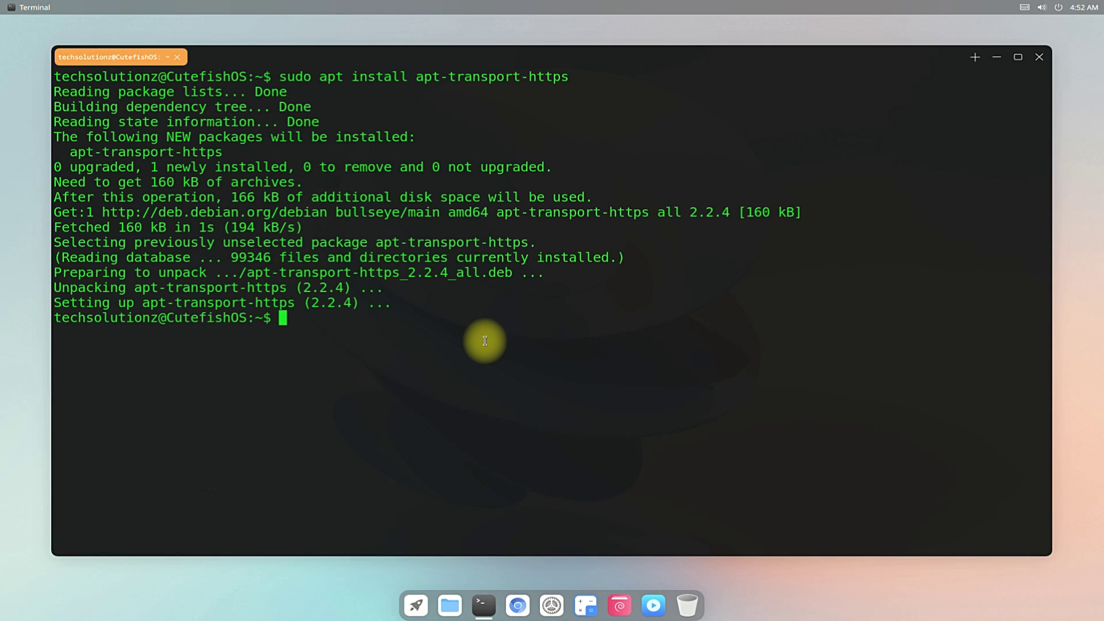
- Clear the screen and run sudo dpkg --add-architecture i386 to add 32-bit support
text(clear)
key(Return)
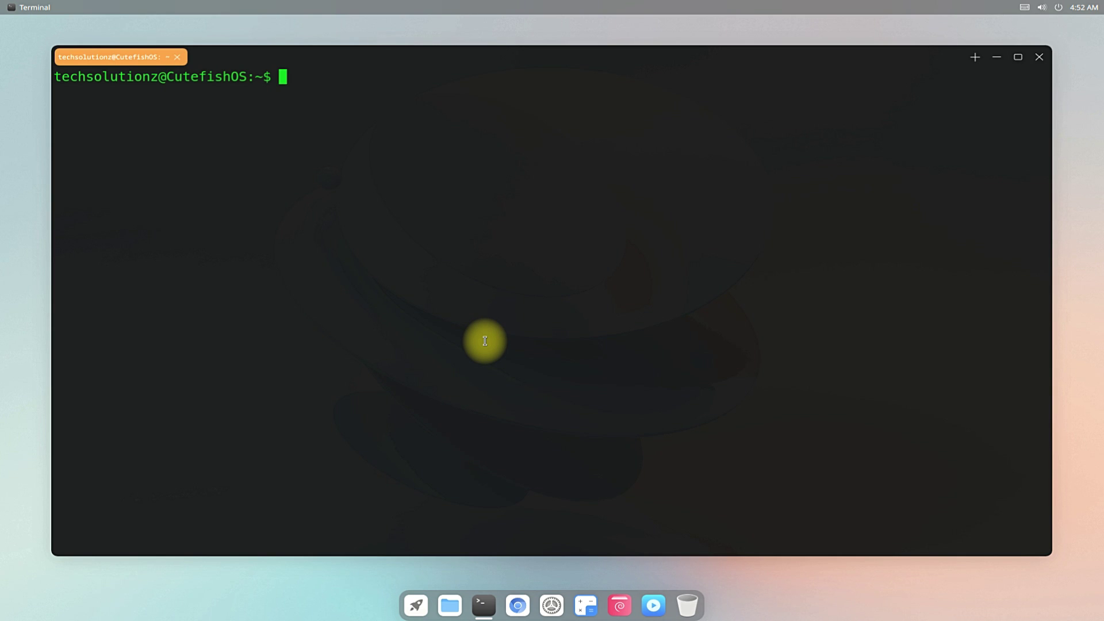
text(sudo dpkg --add-archt)
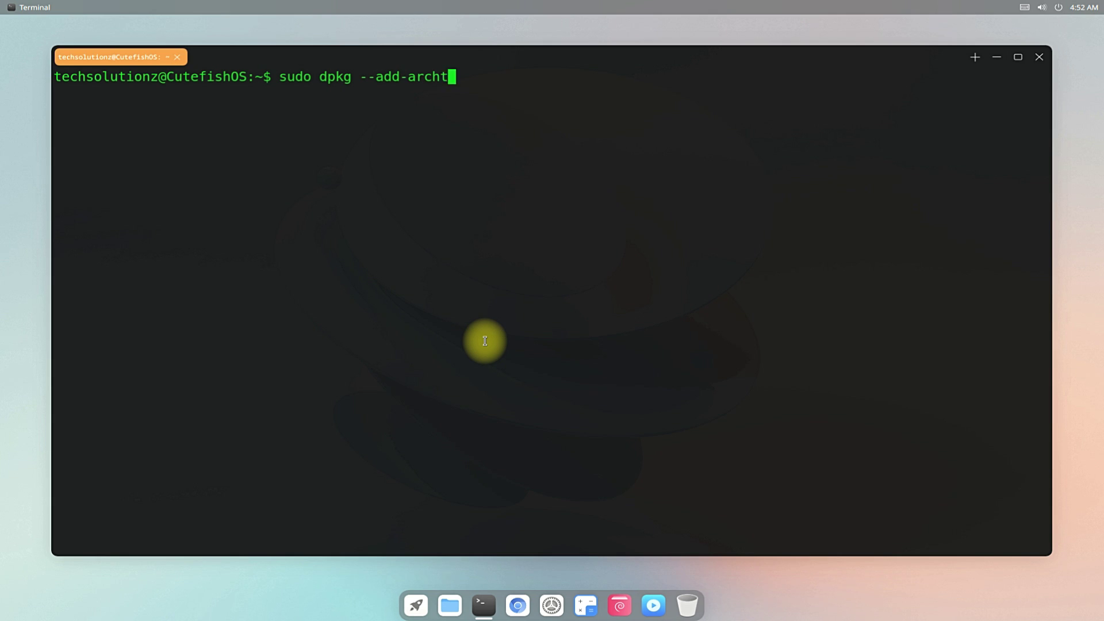
key(BackSpace)
text(itect)
key(BackSpace)
text(ture i386)
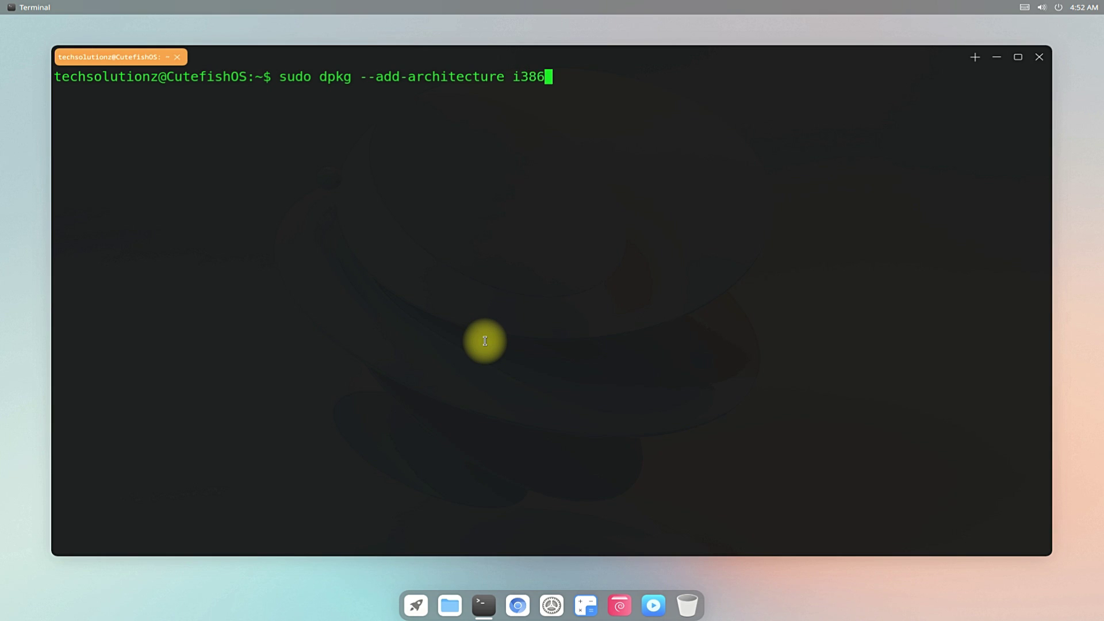
key(Return)
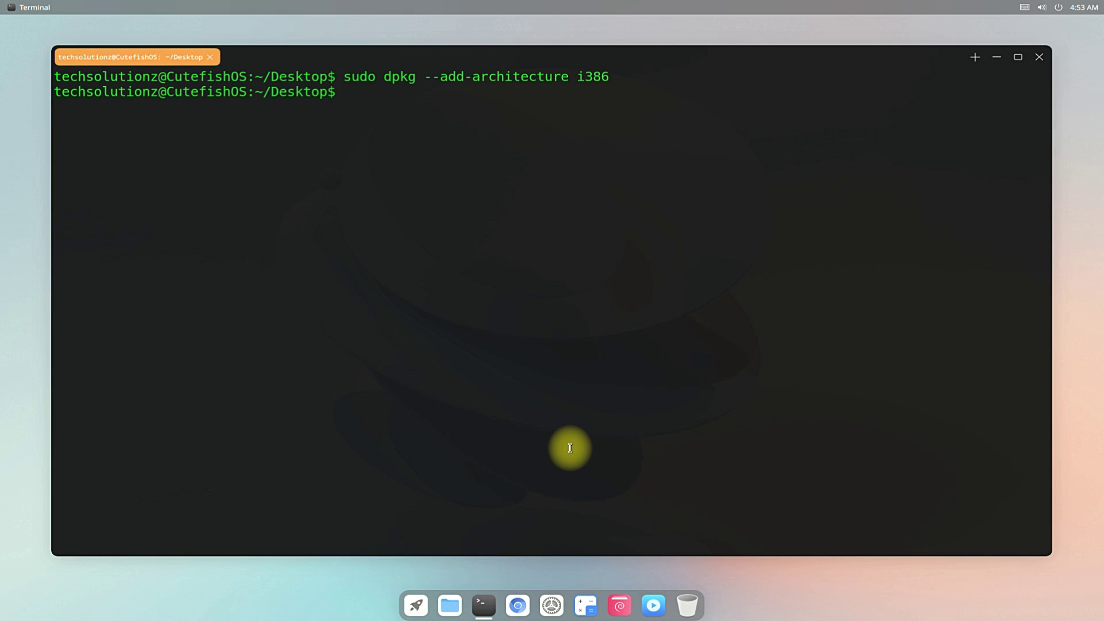
- Download winehq.key with wget -nc and type the gpg --dearmor command targeting /etc/apt/trusted.gpg.d/winehq.key.gpg
text(wget -nc https)
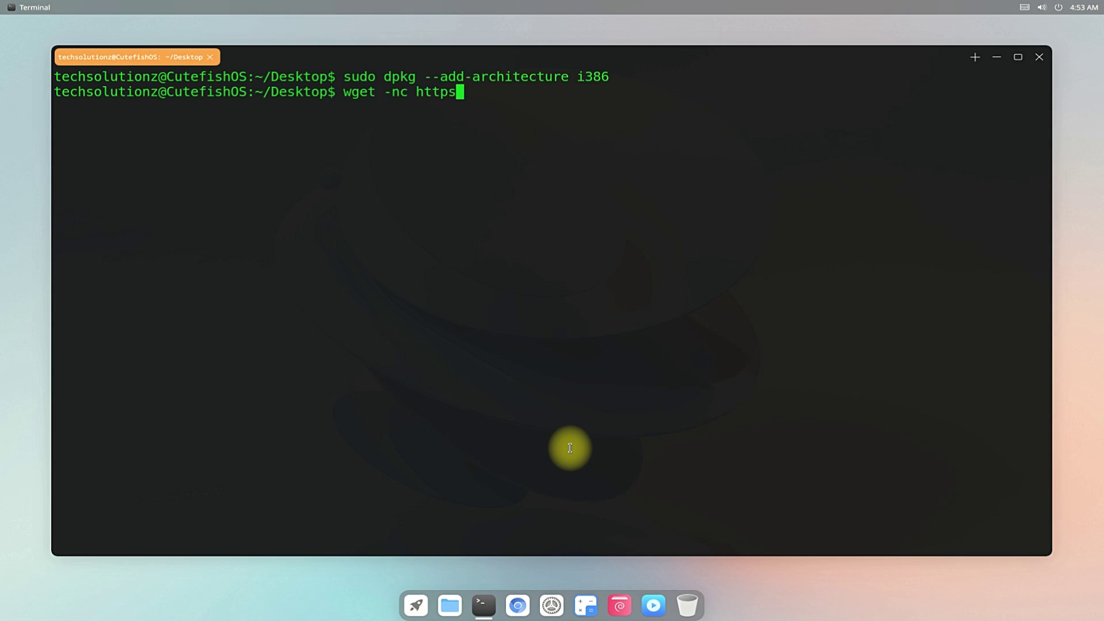
text(://dl.winehq.org/win)
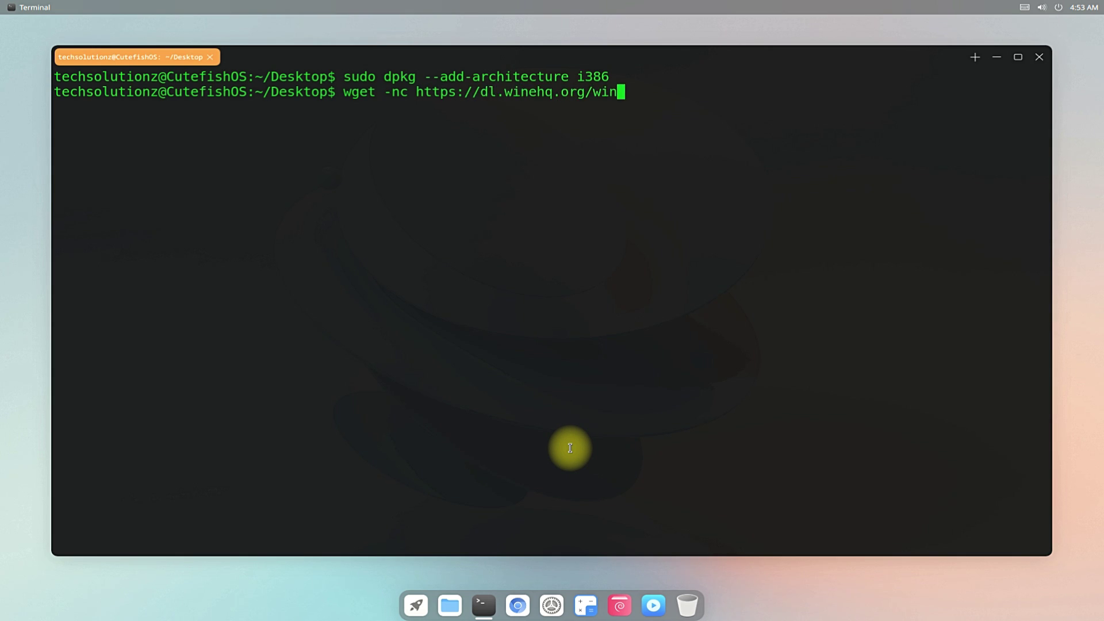
text(e-builds/winehq.key)
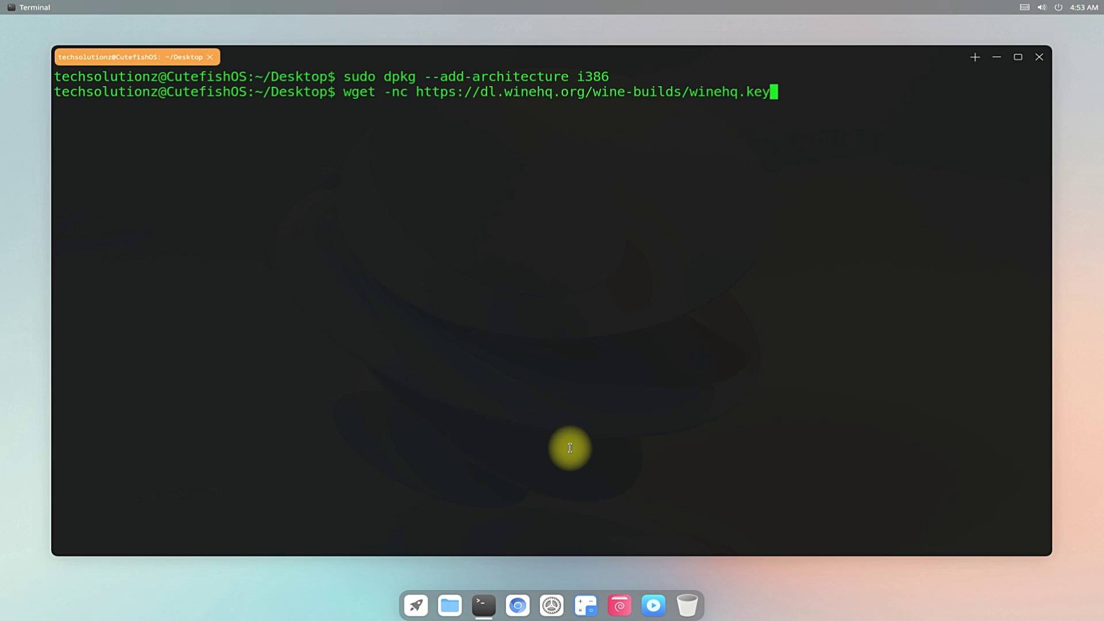
key(Return)
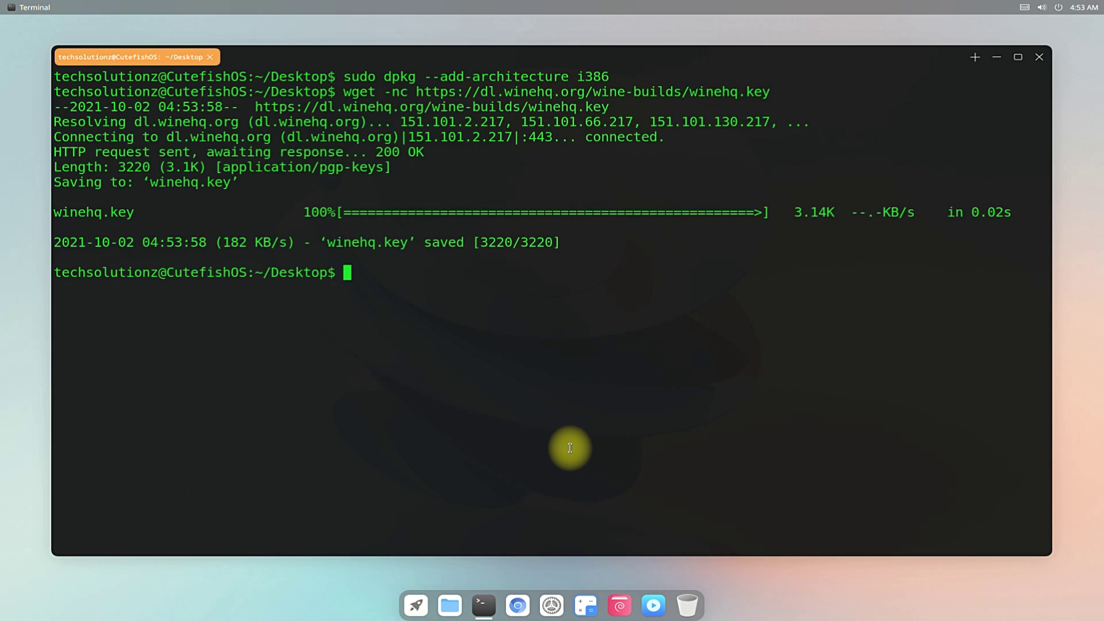
text(s)
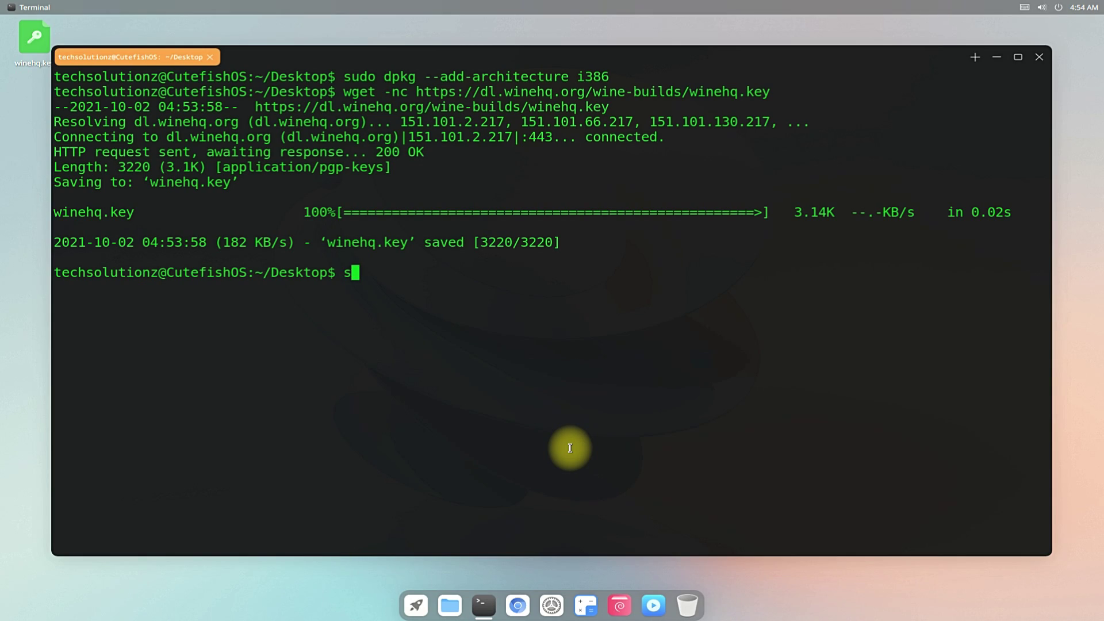
text(udo -H gpg)
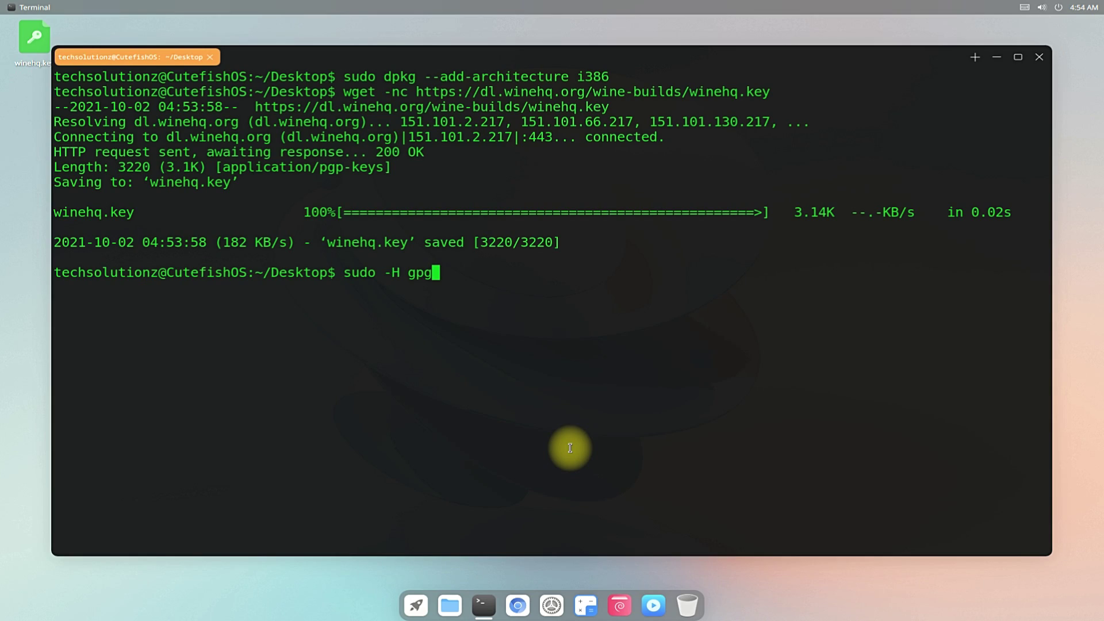
text( -o /etc/apt/trusted.)
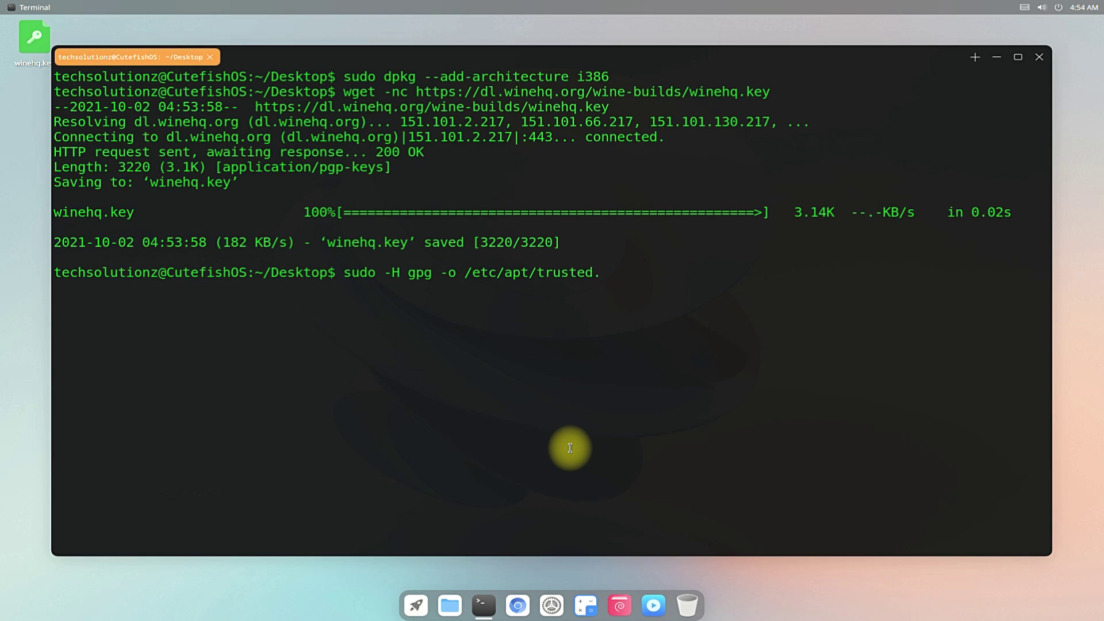
text(gpg.d/winehq)
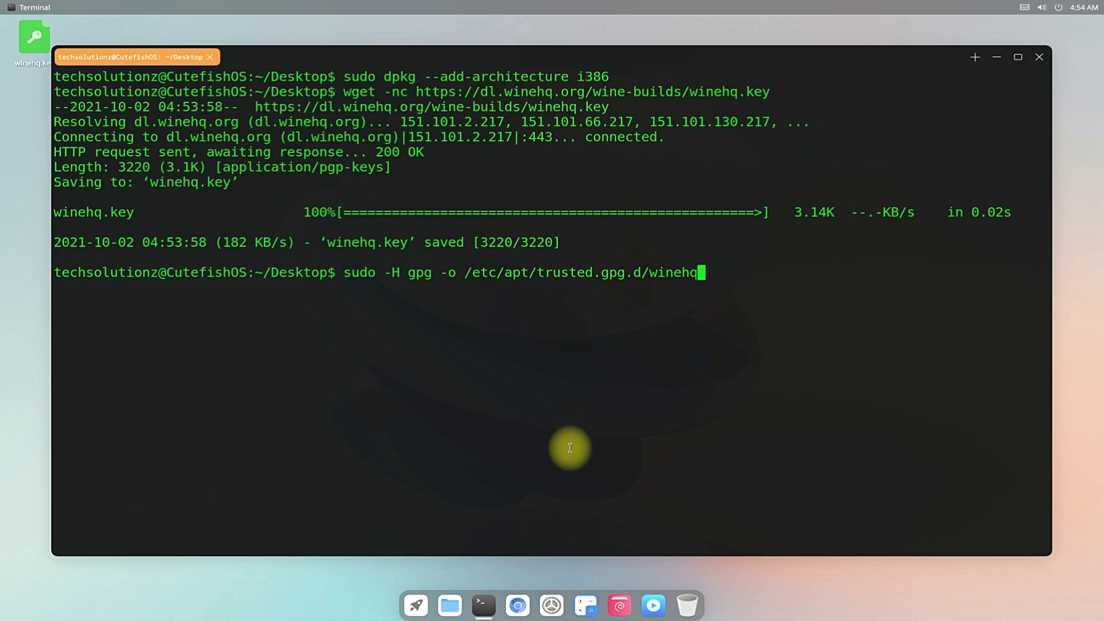
text(.key.gpg --dearmor)
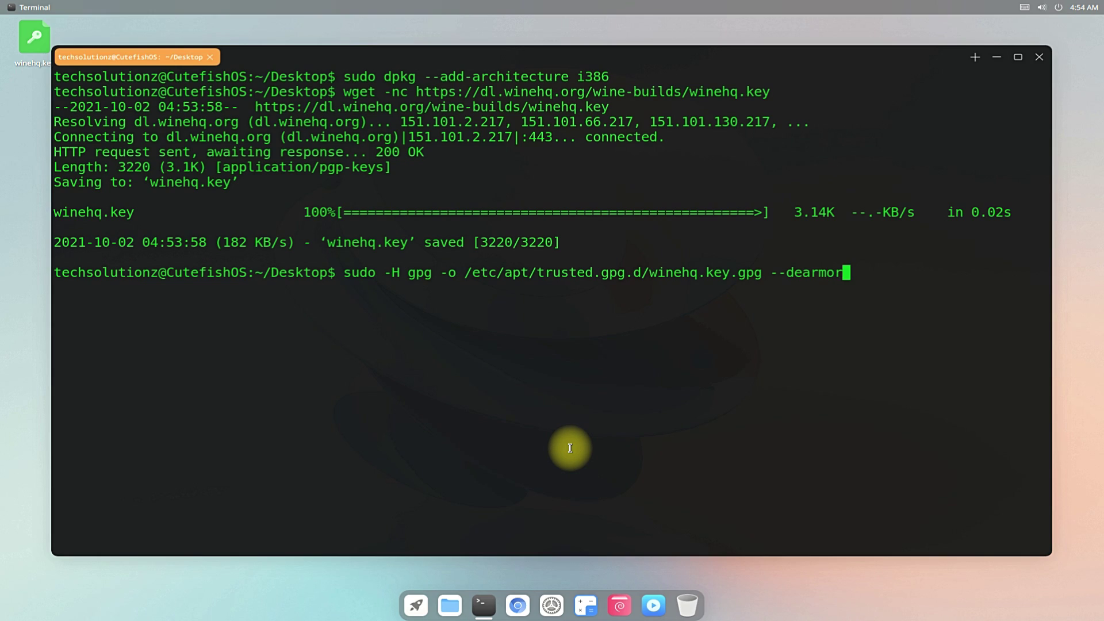
text( winehq.key)
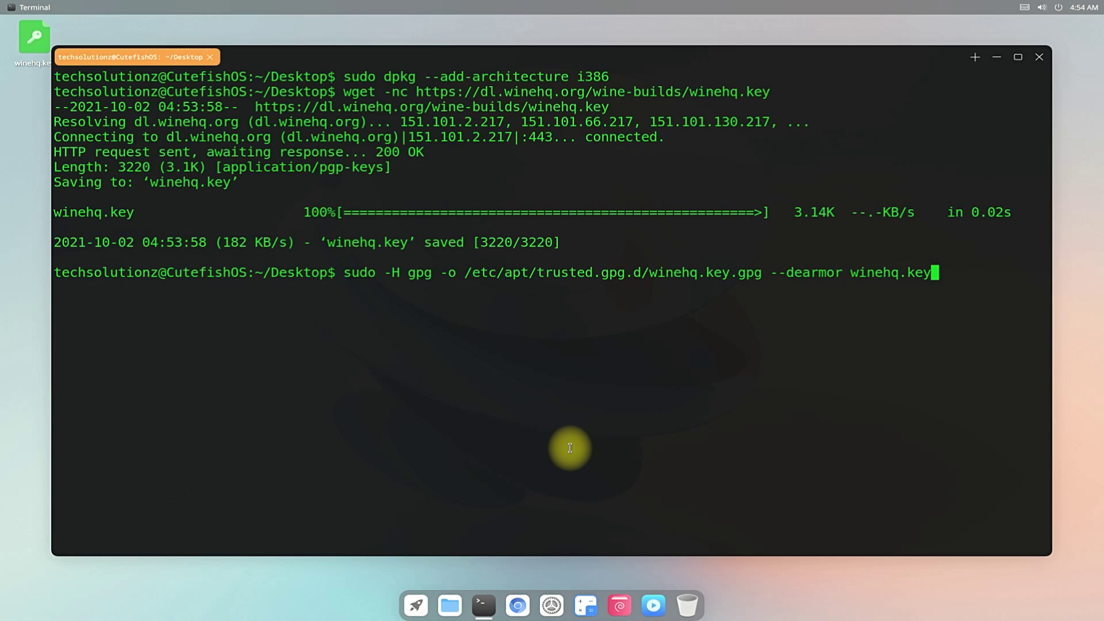
- Run the gpg --dearmor command, then echo the WineHQ bullseye main repository line into /tmp/winehq.list
key(Return)
text(sudo echo)
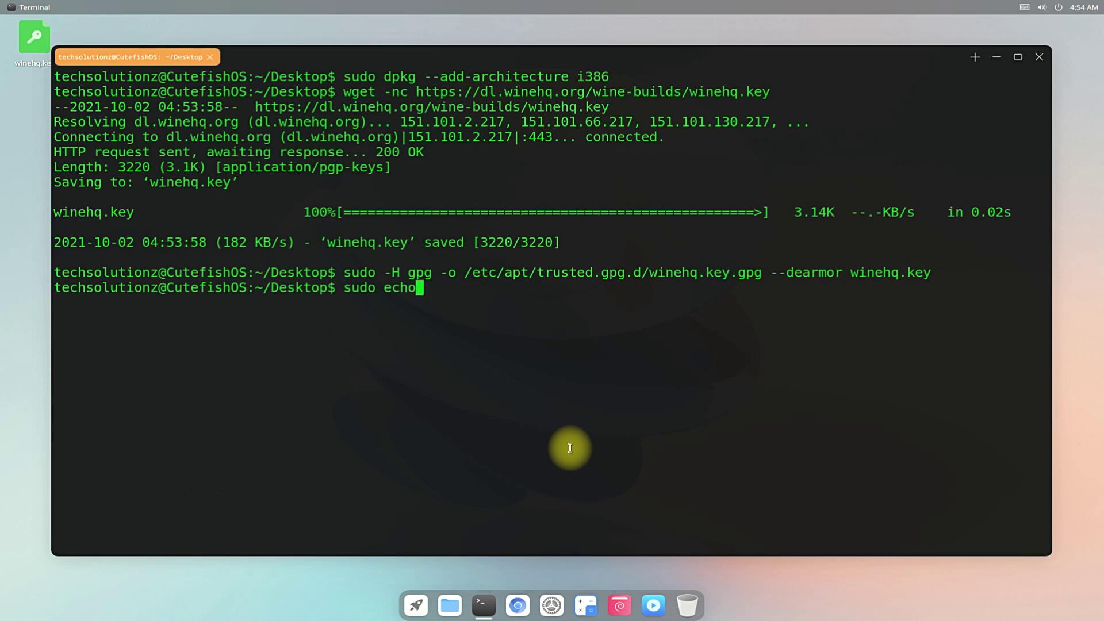
text( 'deb https)
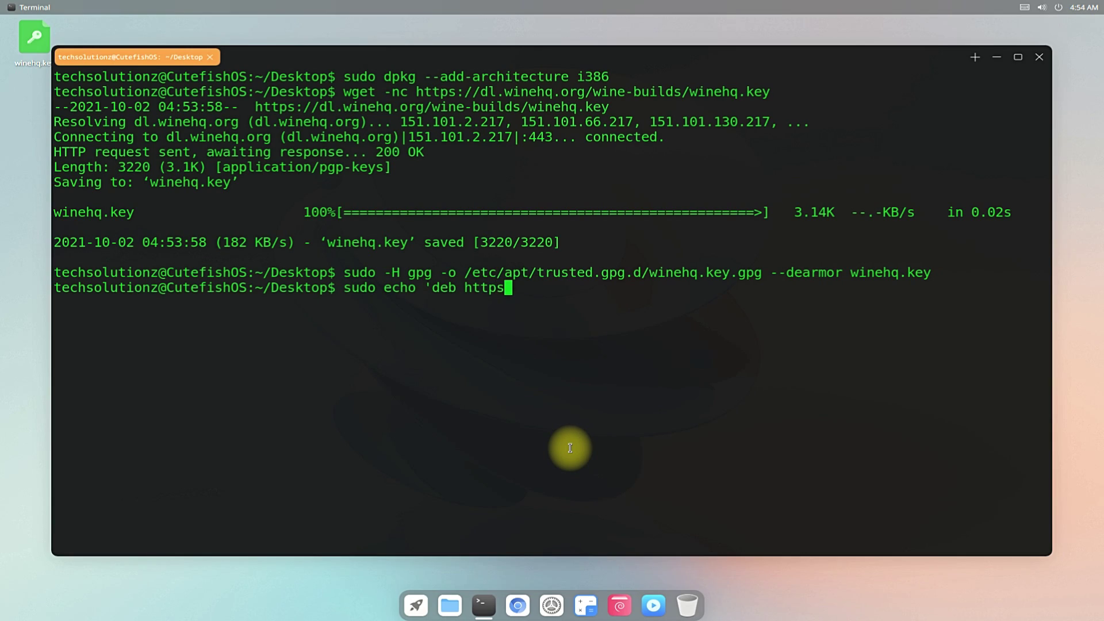
text(://dl.winehq.org/wi)
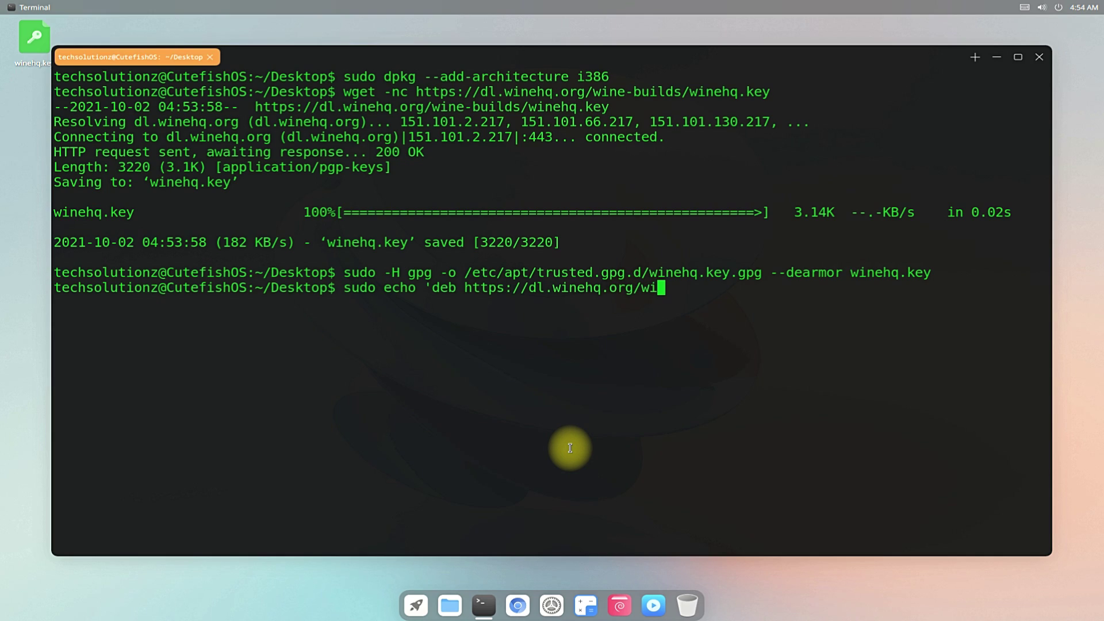
text(ne-builds/)
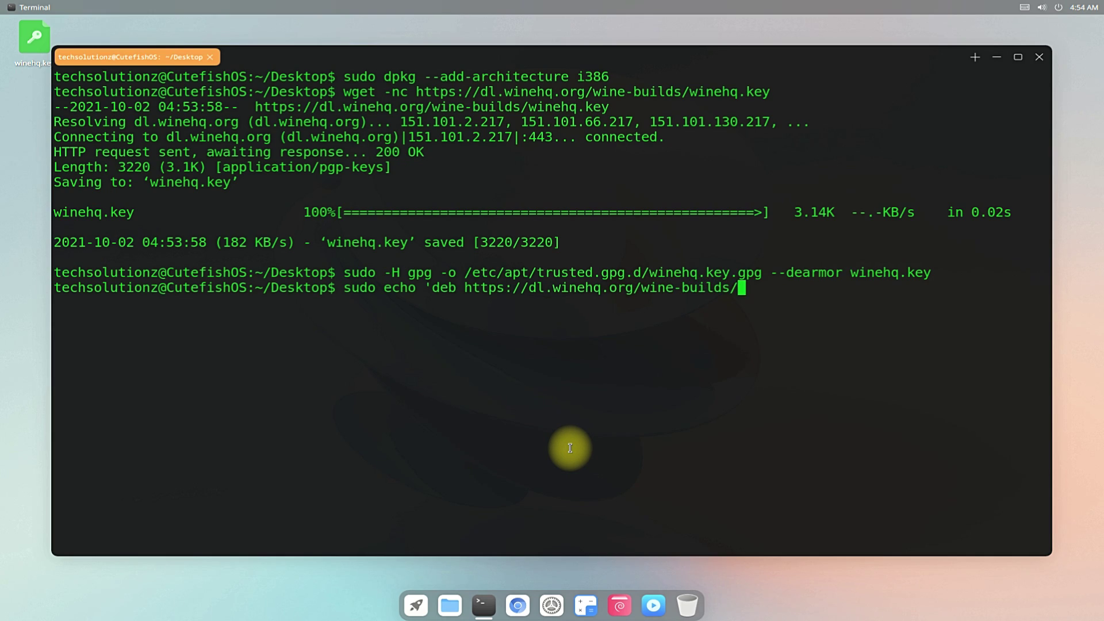
text(debian/ bullseye)
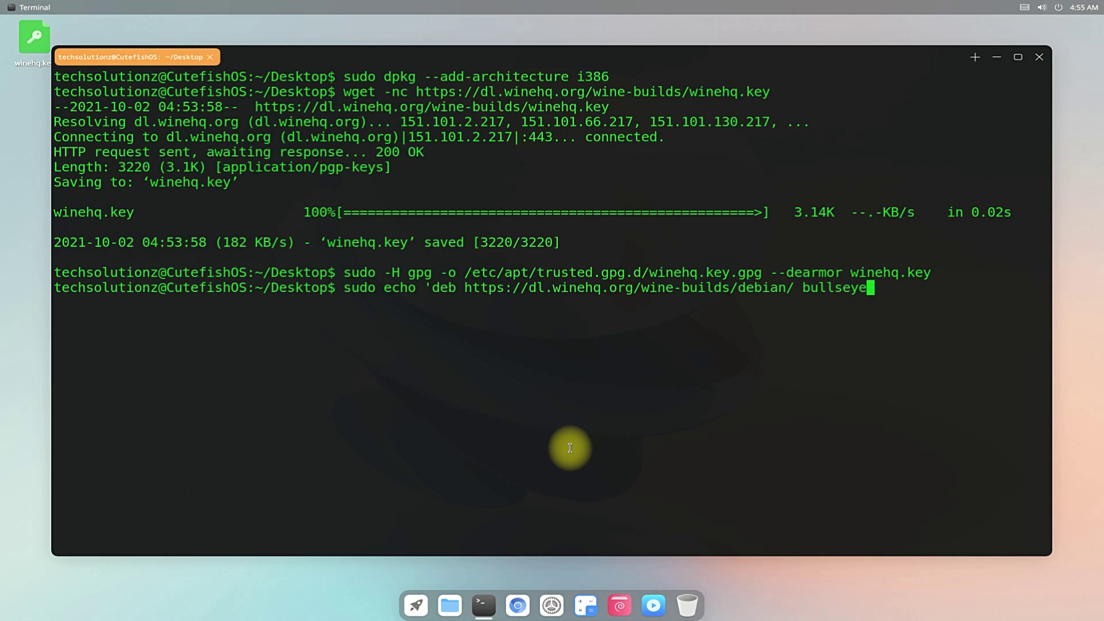
text( main' > /tmp)
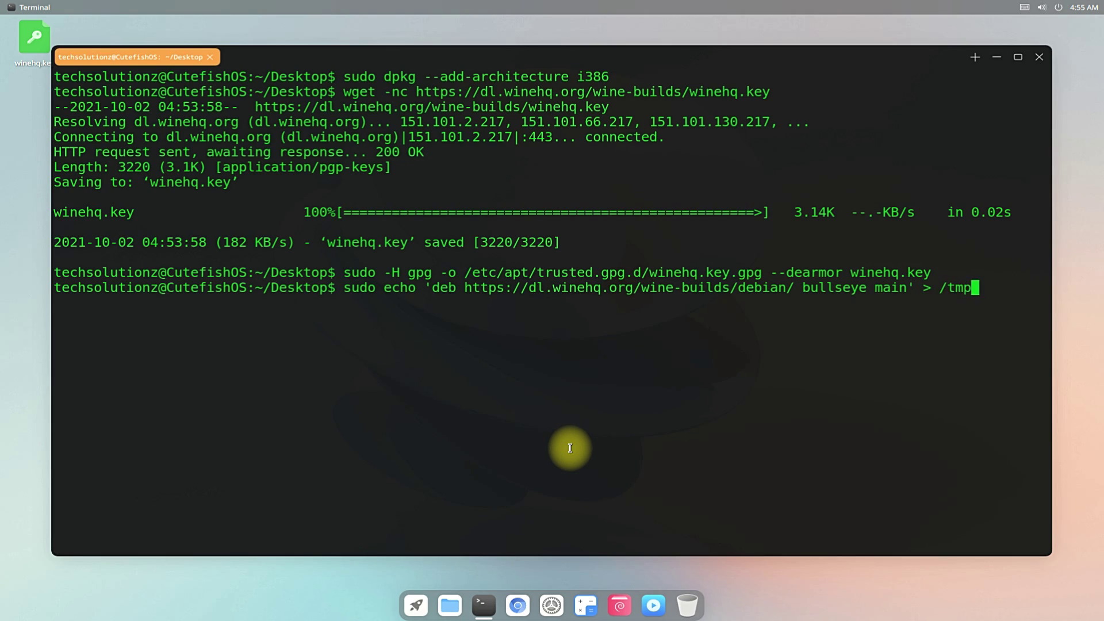
text(/winehq.list)
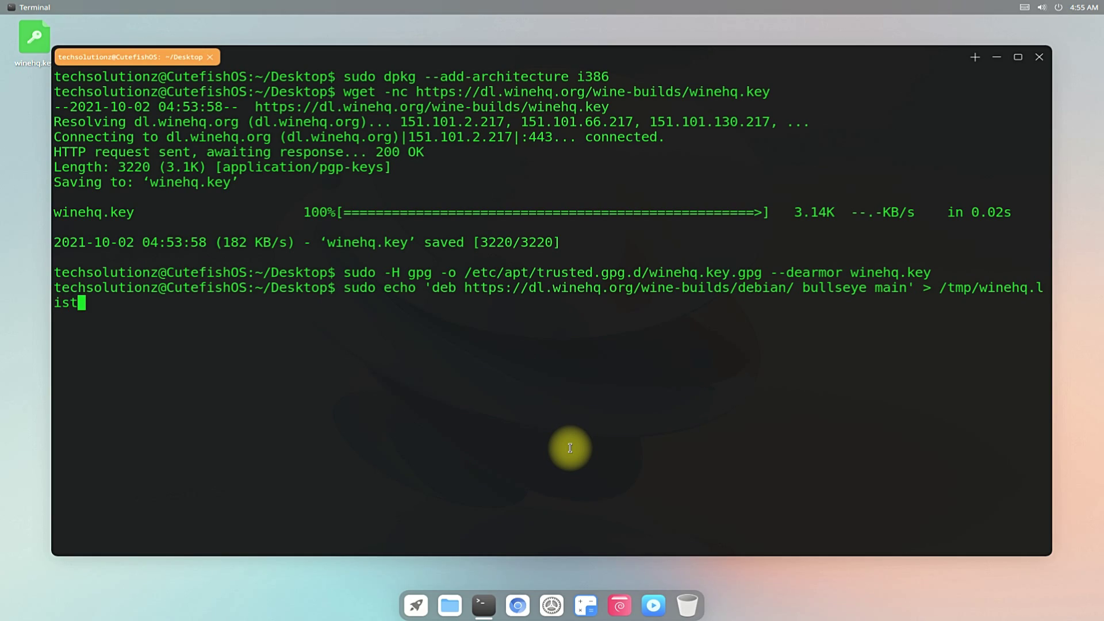
key(Return)
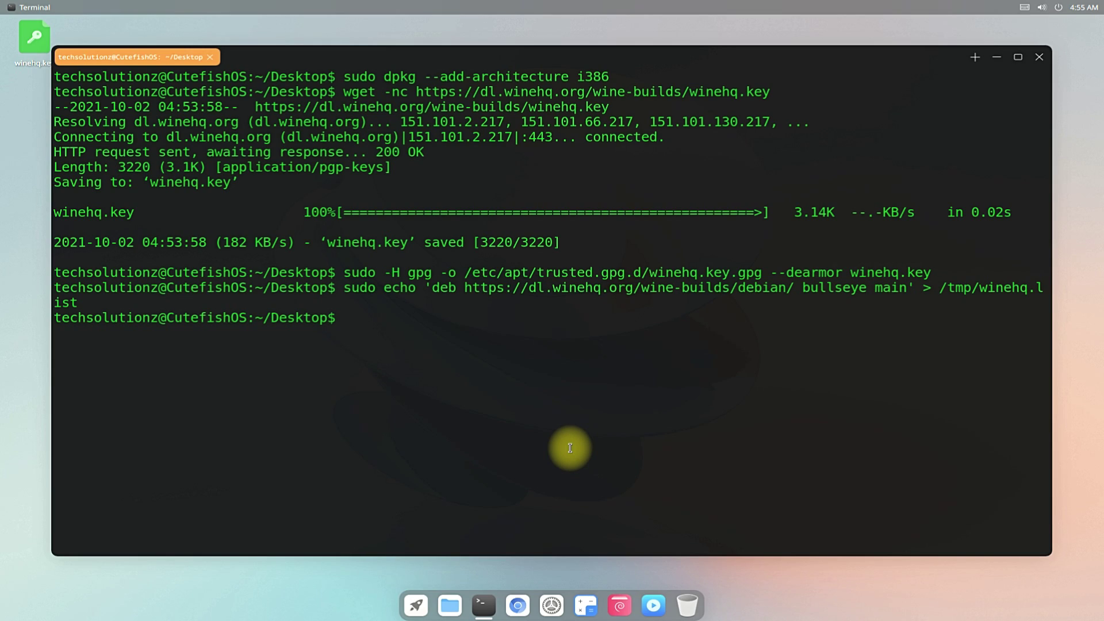
- Copy winehq.list into /etc/apt/sources.list.d/, remove /tmp/winehq.list, and run sudo apt update
text(sudo cp /tmp/)
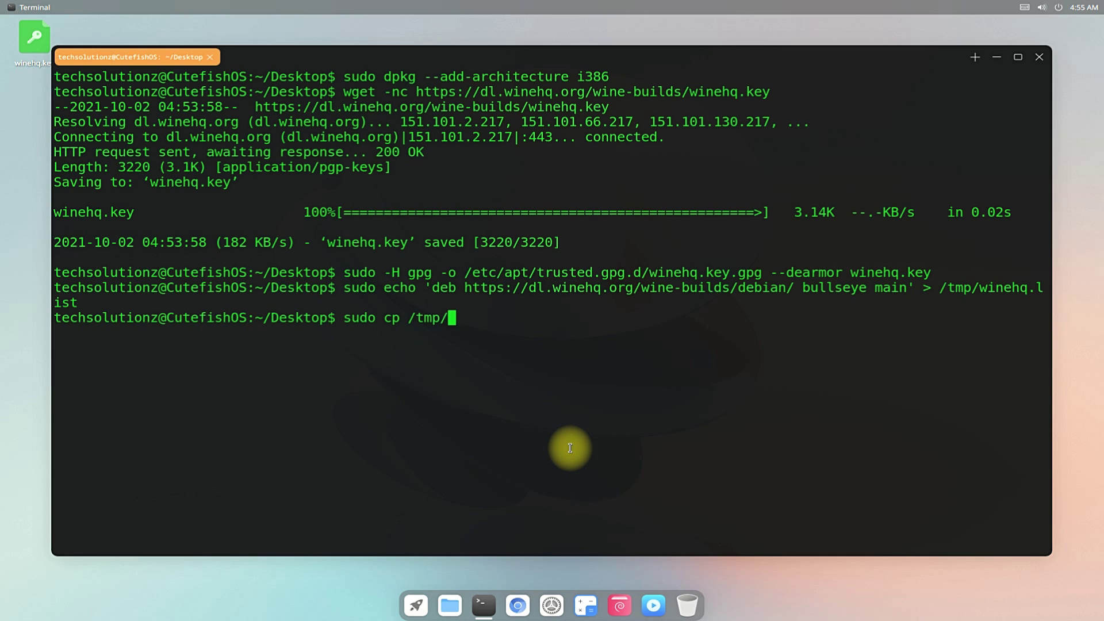
text(winehq.list)
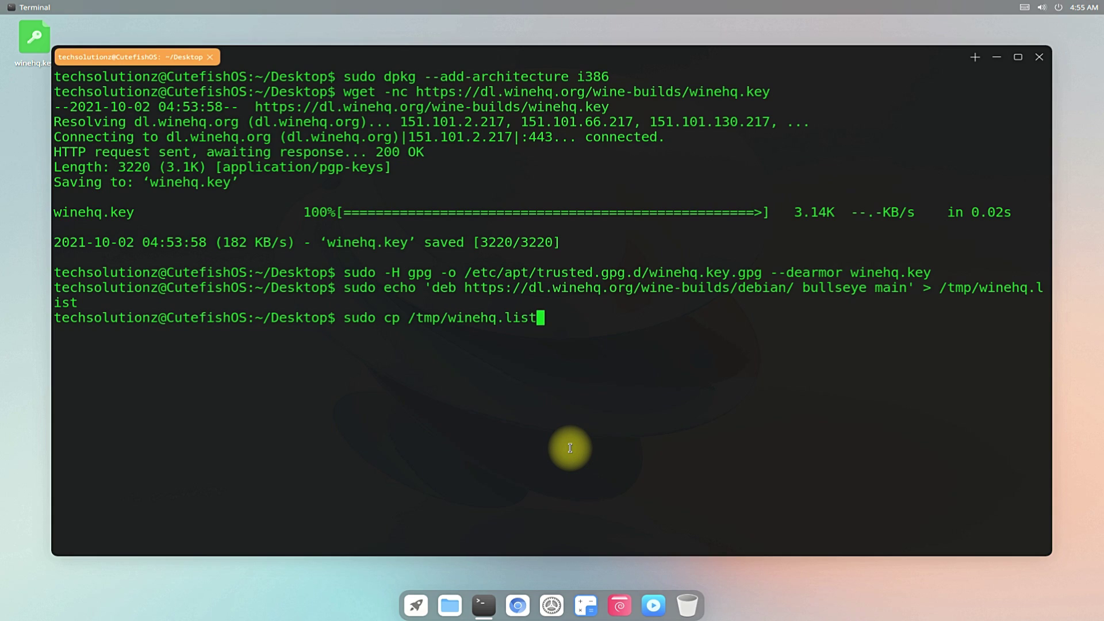
text( /etc/a[pt/sources)
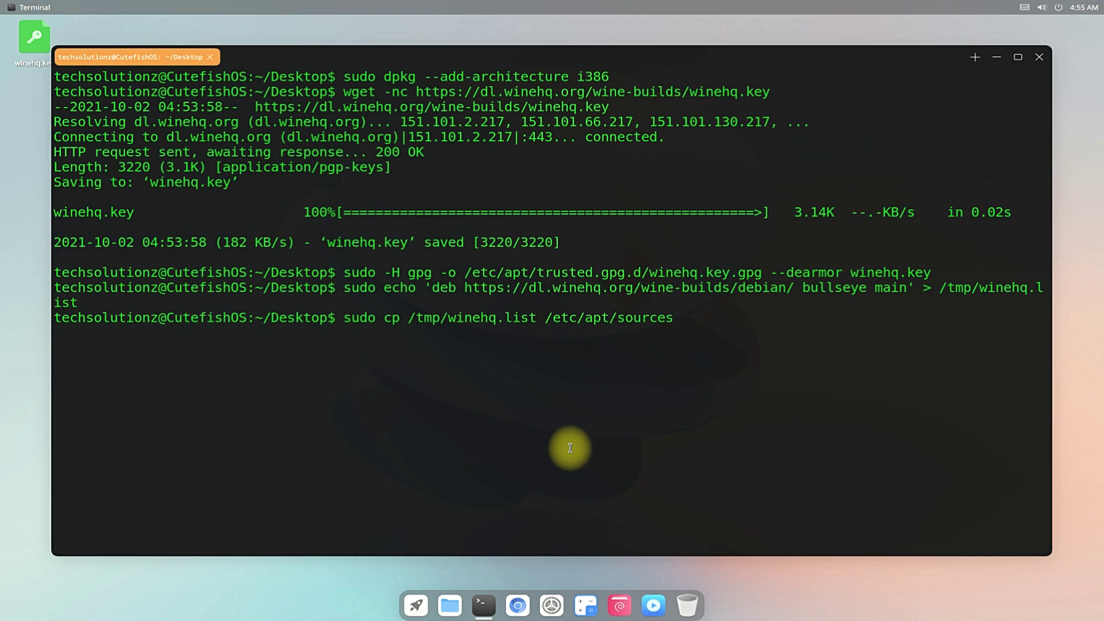
text(.list.d/)
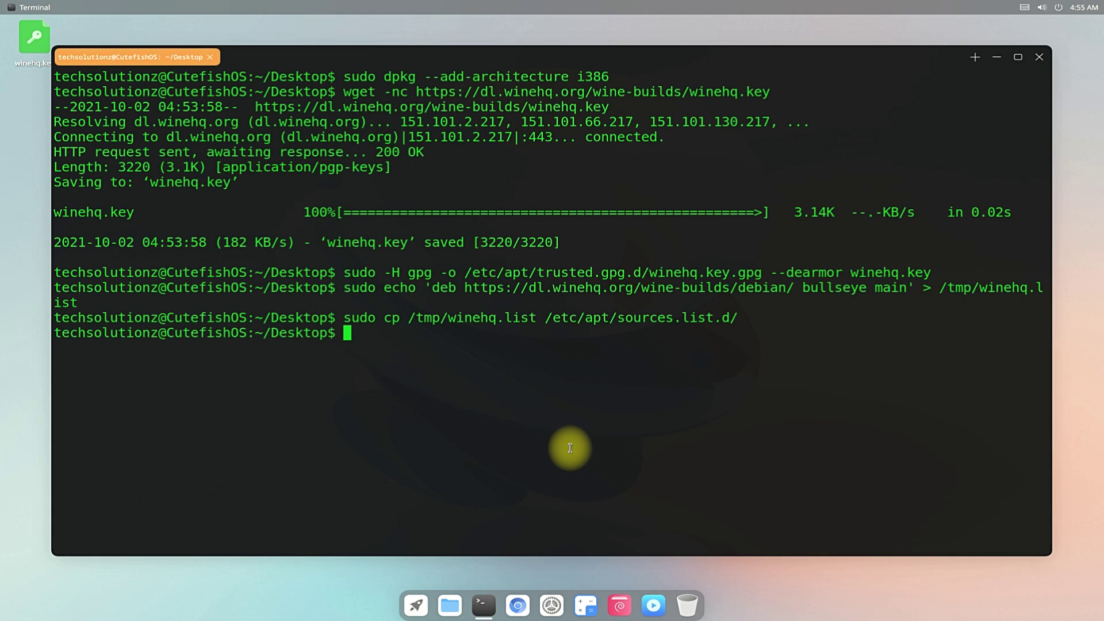
text(sudo rm /tmp/)
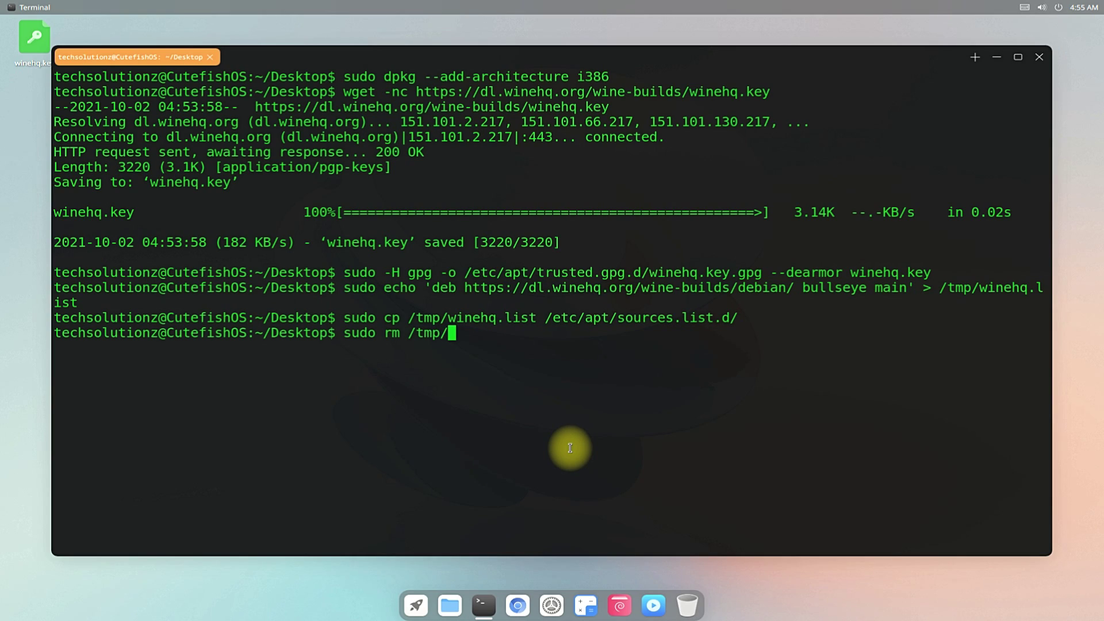
text(winehq.li)
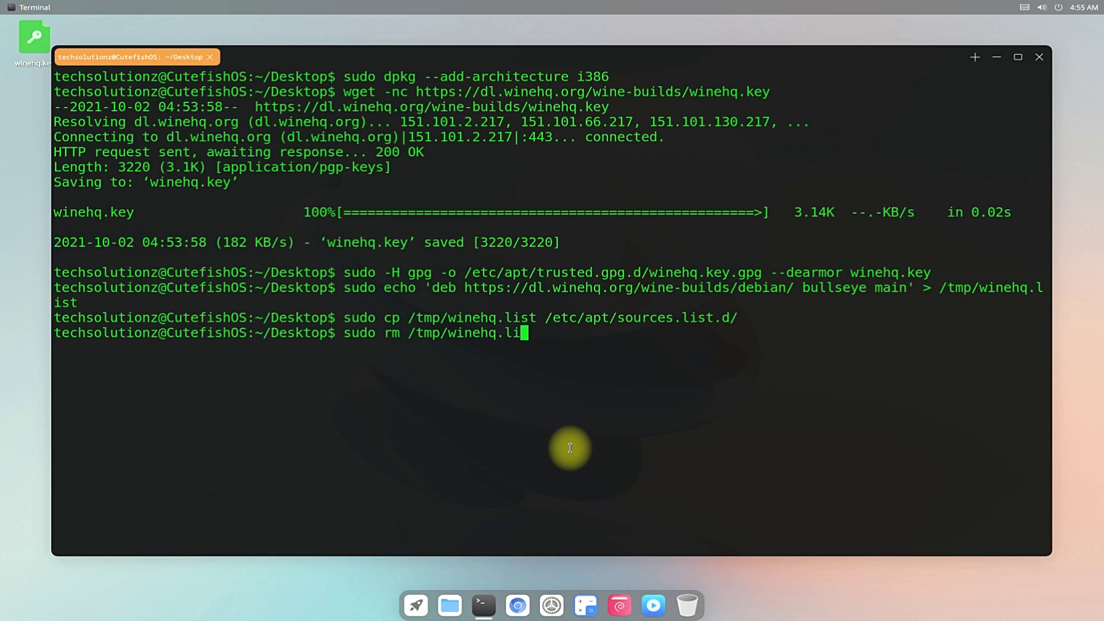
text(st)
key(Return)
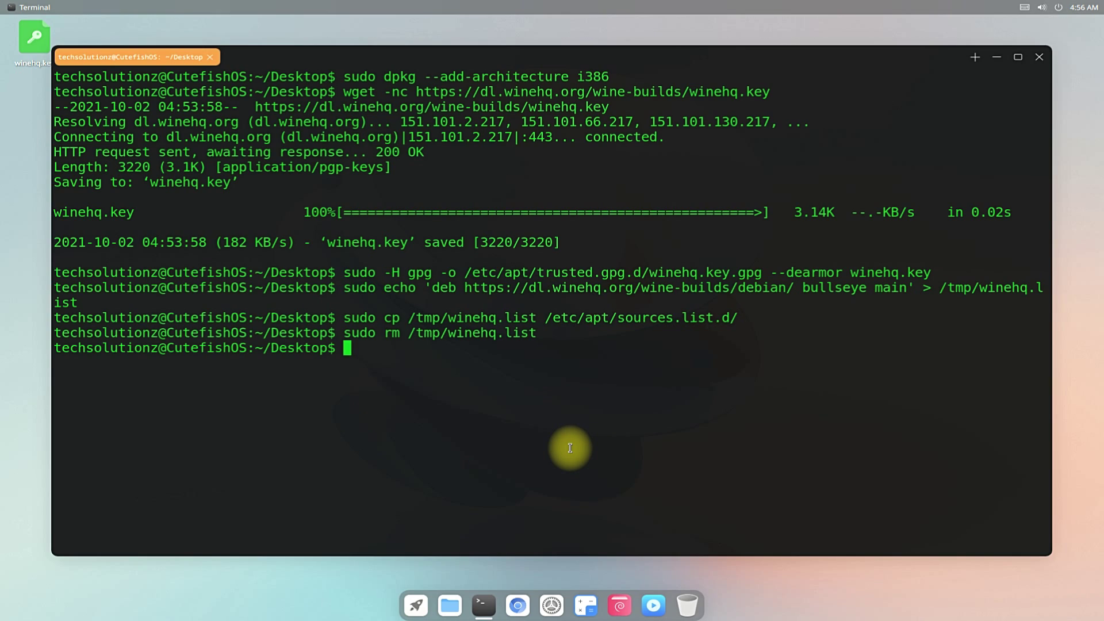
text(sudo apt update)
key(Return)
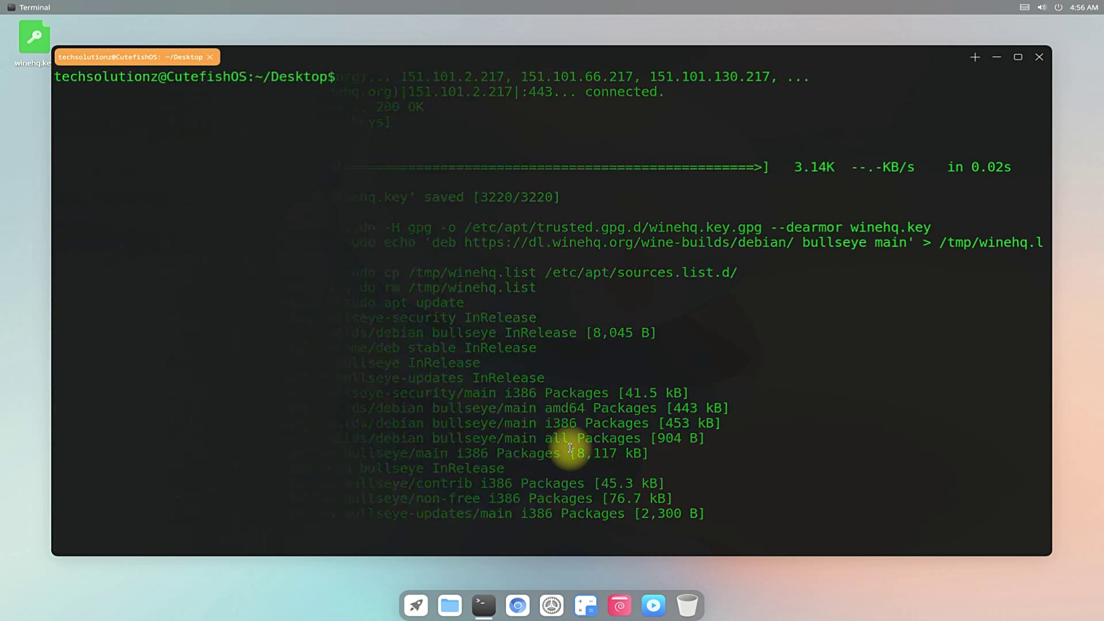
- Request sudo apt install --install-recommends winehq-staging, fixing the package name, and answer Y
text(sudo apt )
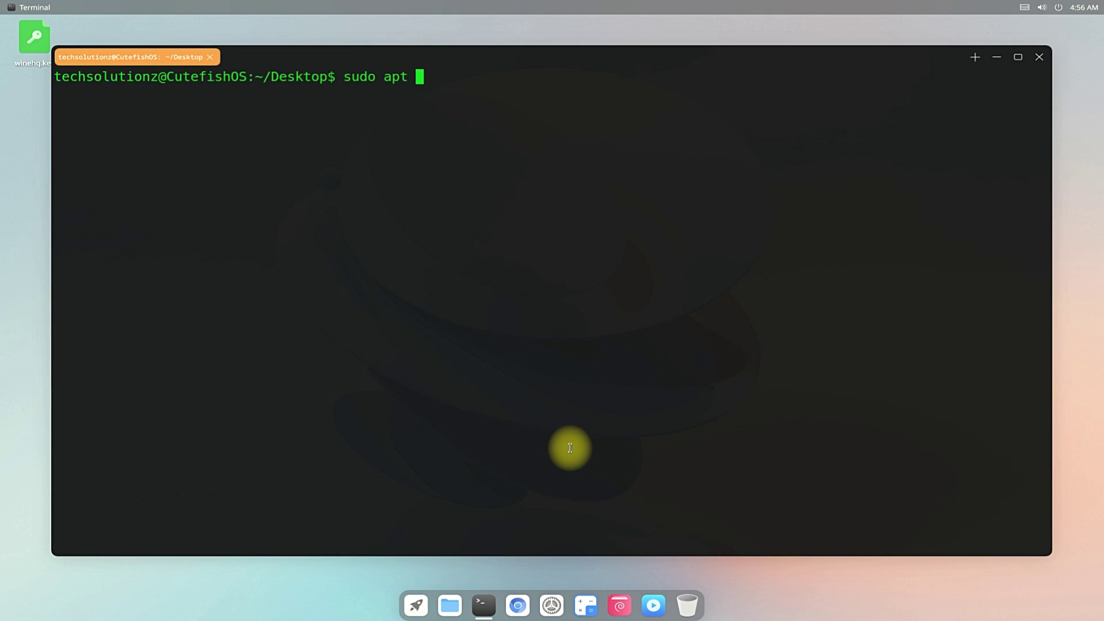
text(install --install)
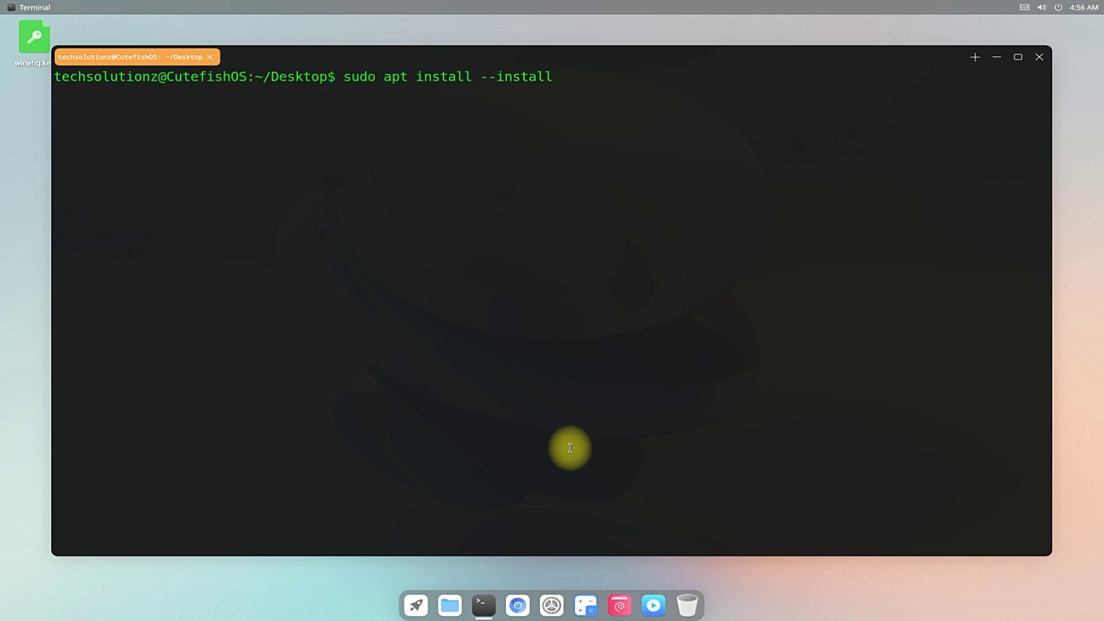
text(-recommends winehq)
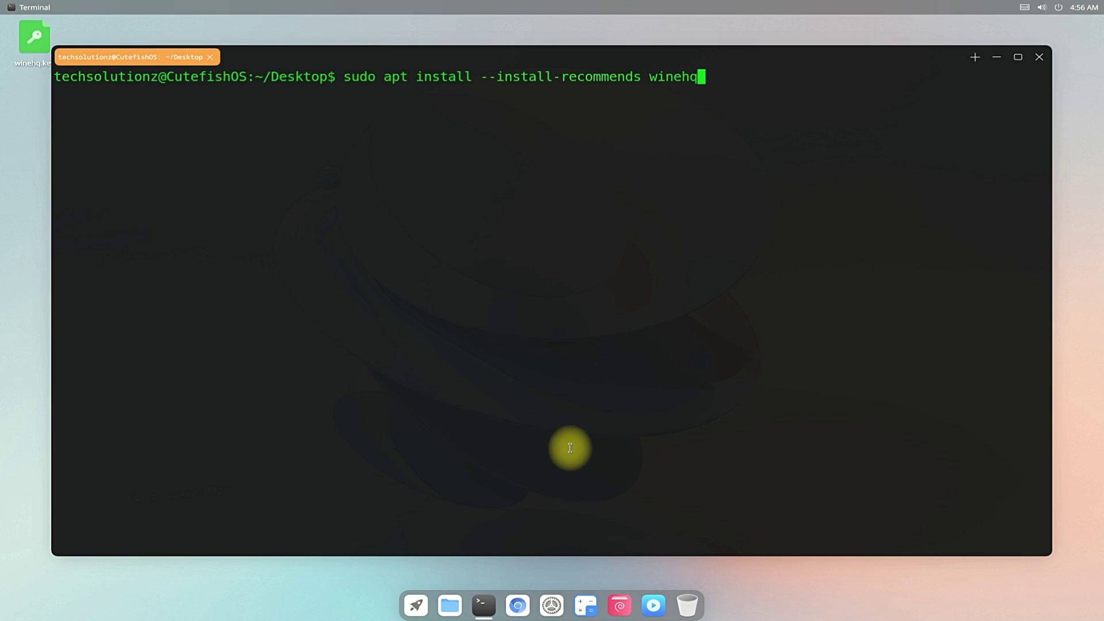
text(-stable)
key(BackSpace)
key(BackSpace)
key(BackSpace)
key(BackSpace)
key(BackSpace)
key(BackSpace)
text(devel)
key(BackSpace)
key(BackSpace)
key(BackSpace)
key(BackSpace)
key(BackSpace)
text(staging)
key(BackSpace)
text(g)
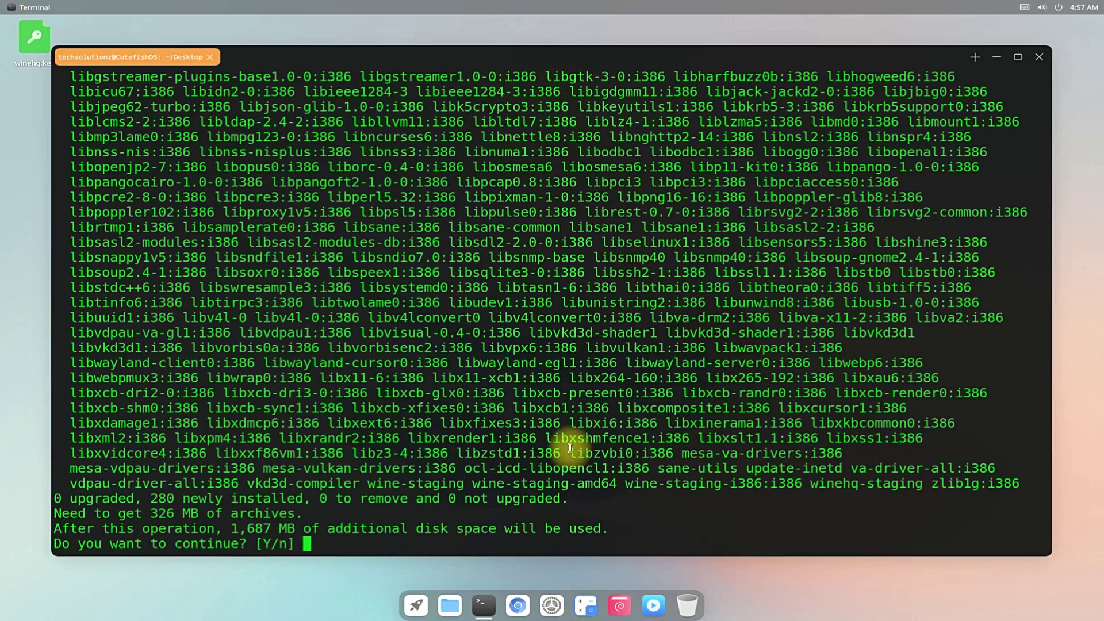
text(Y)
- Confirm installing the 280 new packages so winehq-staging 6.18 finishes setting up
key(Return)
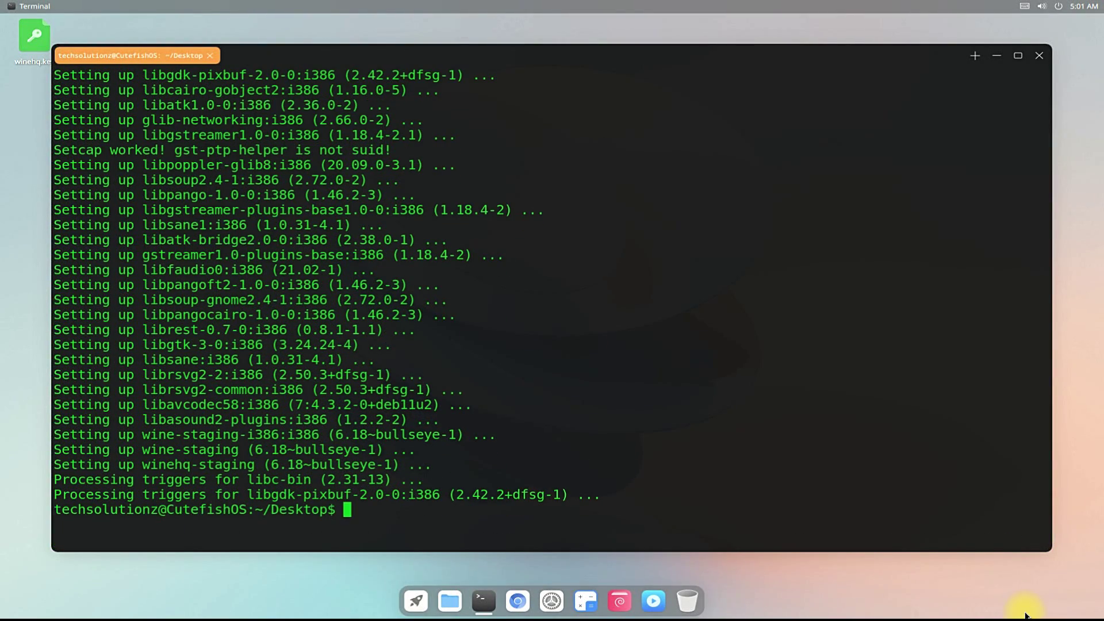
- Clear the screen, verify wine --version shows wine-6.18 (Staging), and run sudo winecfg
text(clear)
key(Return)
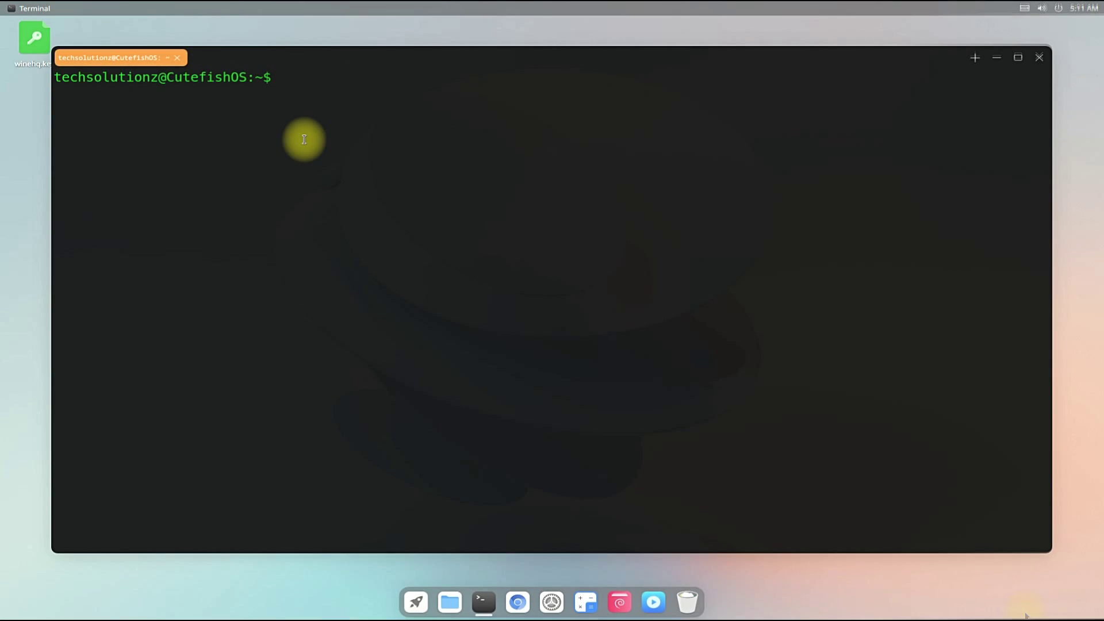
text(wine --ve)
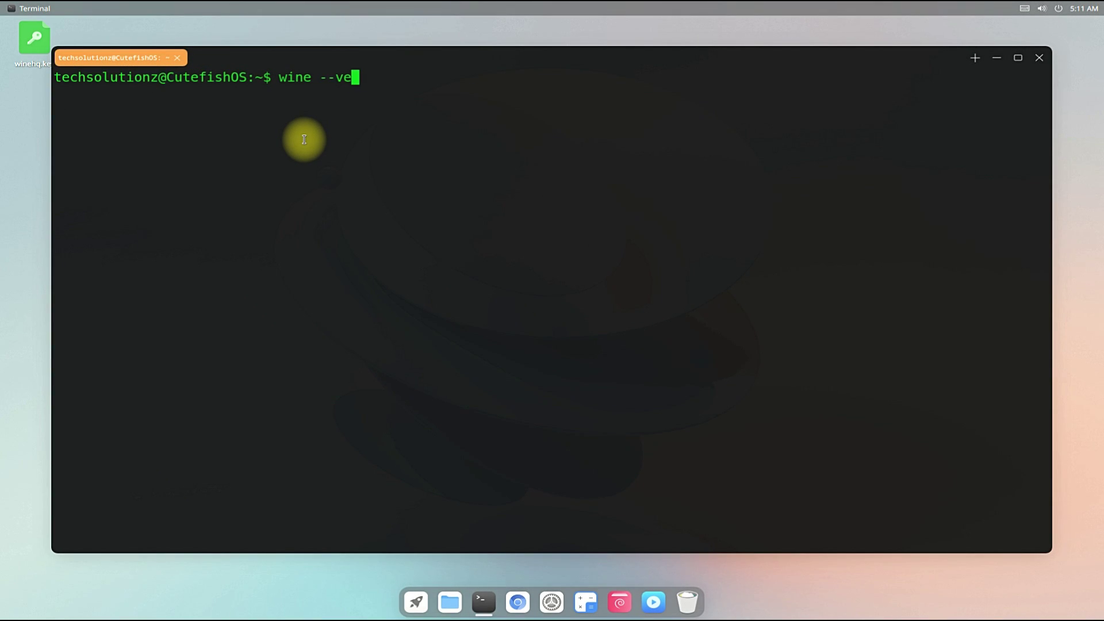
text(rsion)
key(Return)
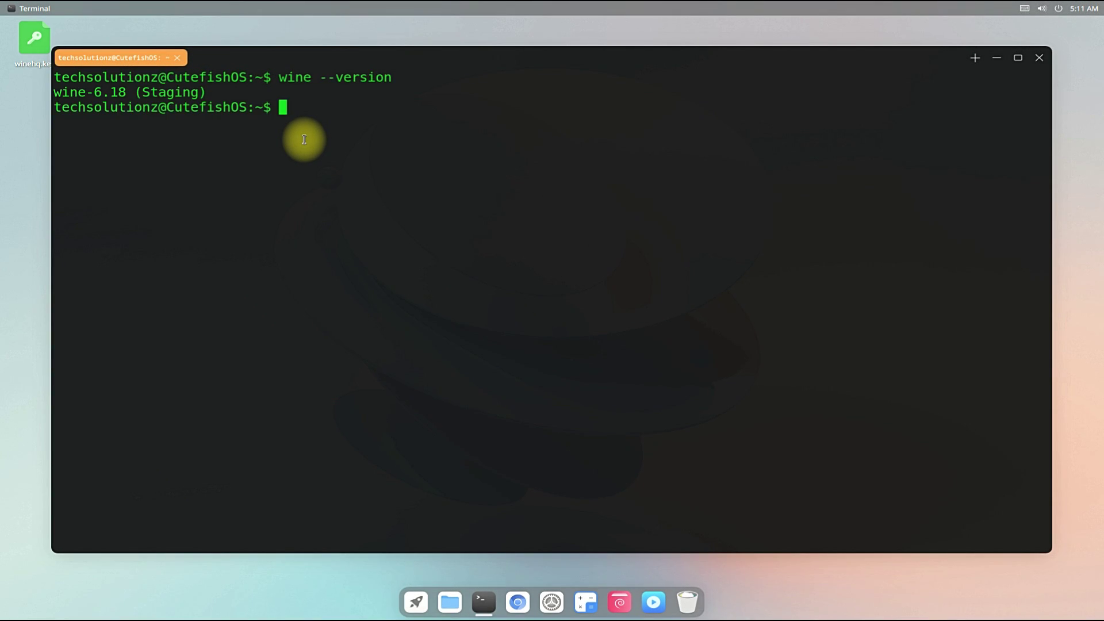
text(sudo wine)
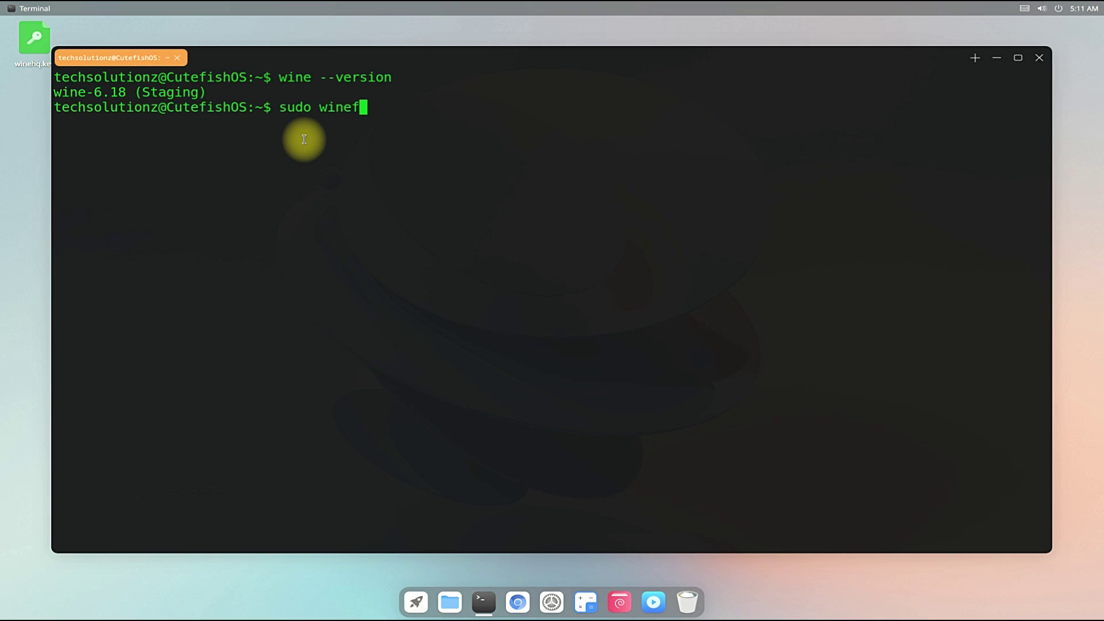
text(cfg)
key(Return)
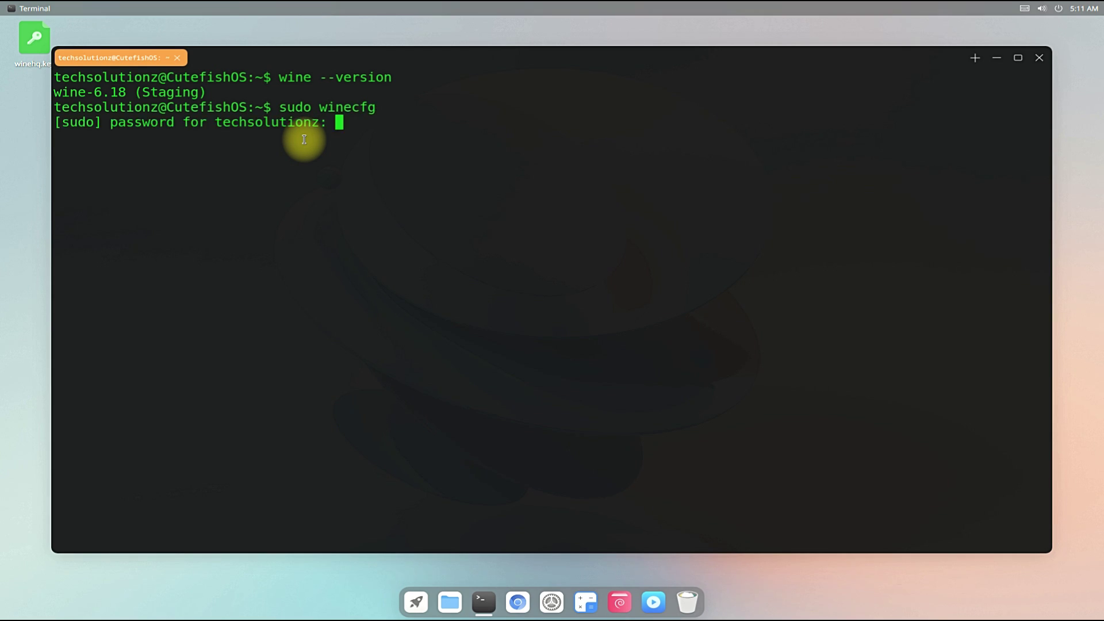
- Submit the sudo password to open winecfg, enter the owner name, and select the Organization field
key(Return)
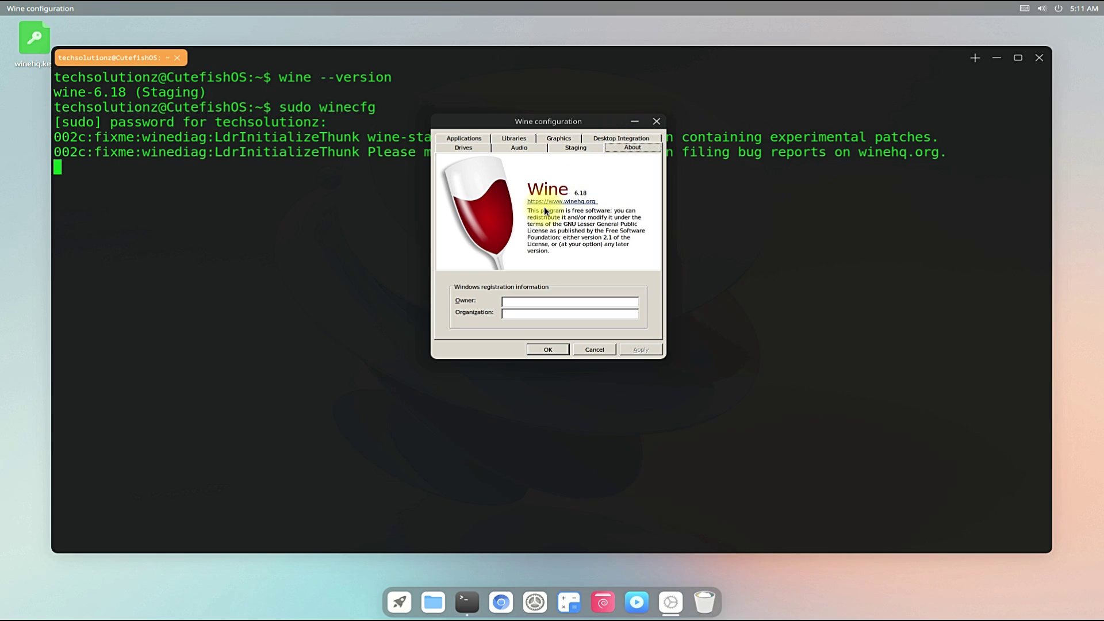
click(550, 304)
key(Tab)
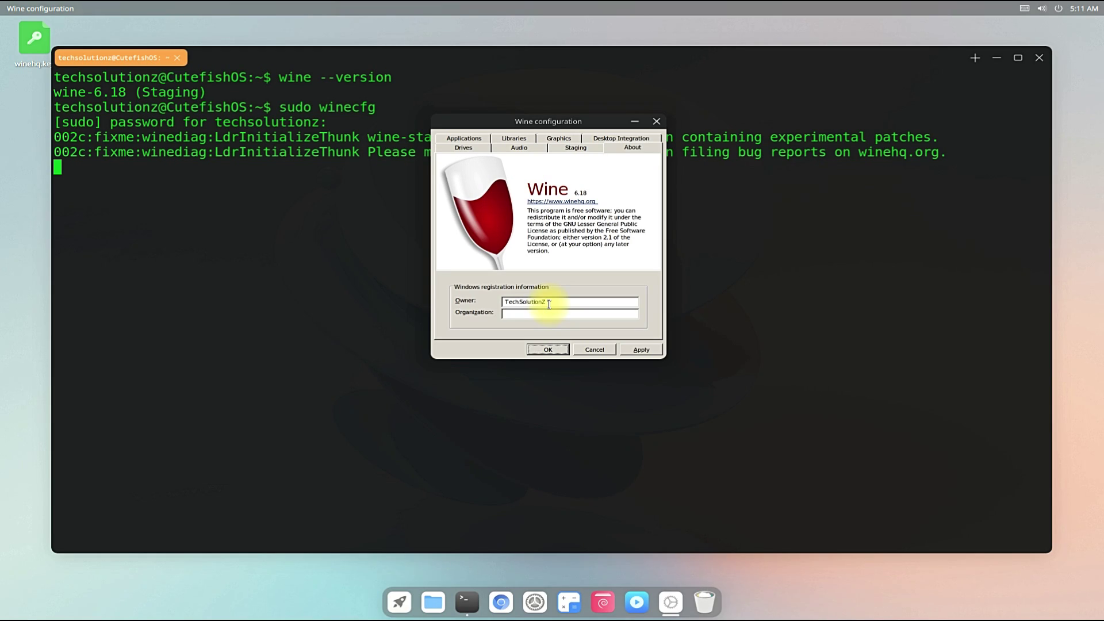
click(562, 315)
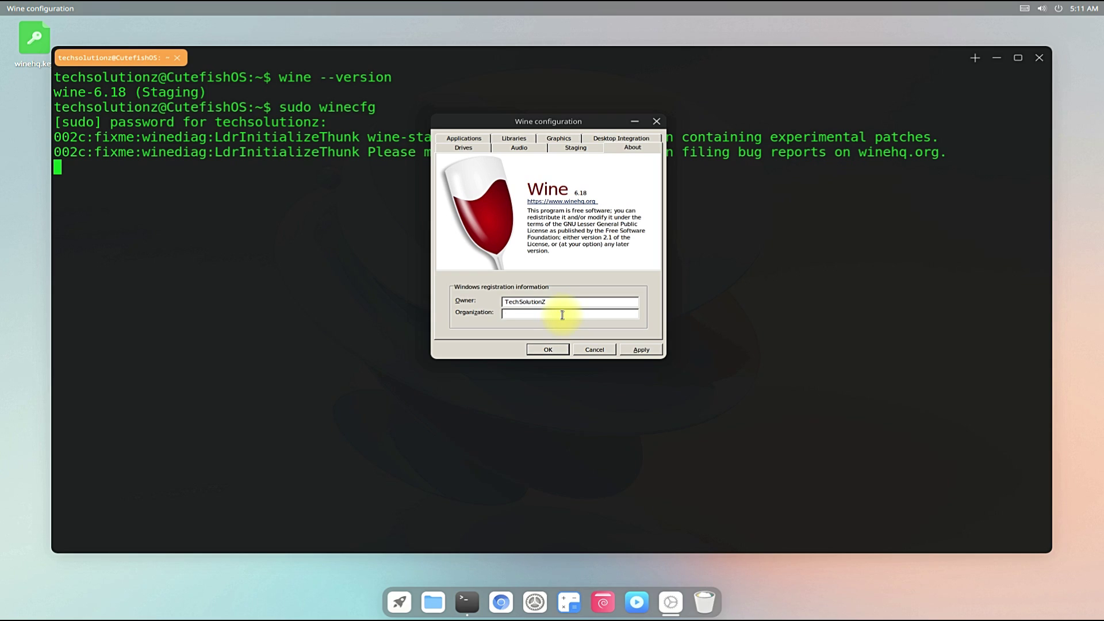